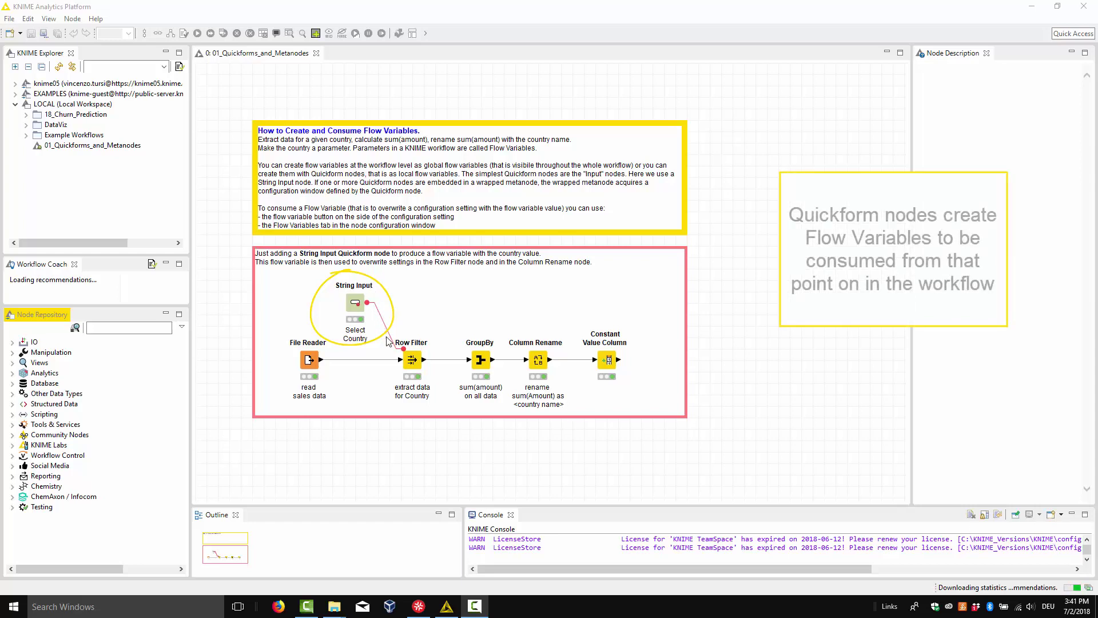
Step: Search the Node Repository for 'Quickform' and browse the listed Quickform nodes
{"action": "left_click", "coordinate": [129, 326]}
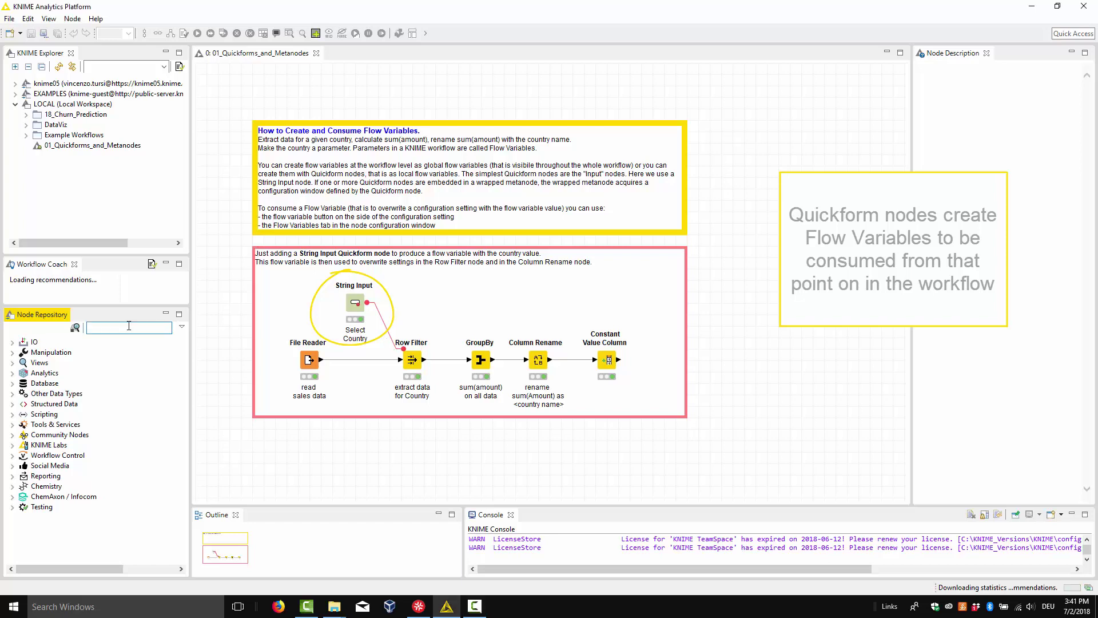
{"action": "type", "text": "Quickform"}
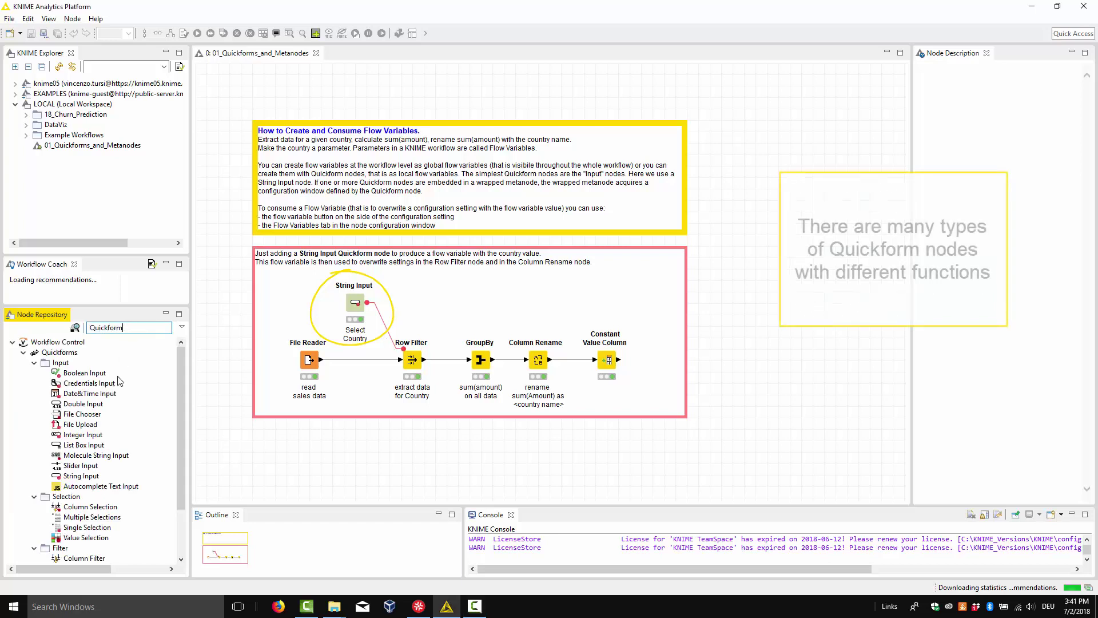
{"action": "left_click", "coordinate": [181, 559]}
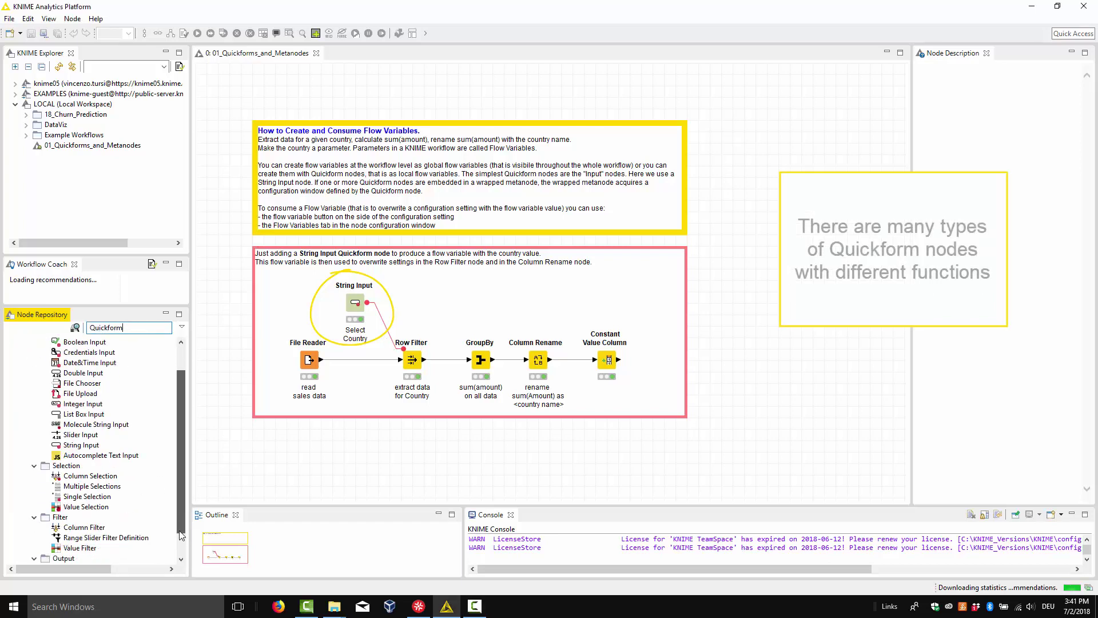
{"action": "left_click", "coordinate": [299, 453]}
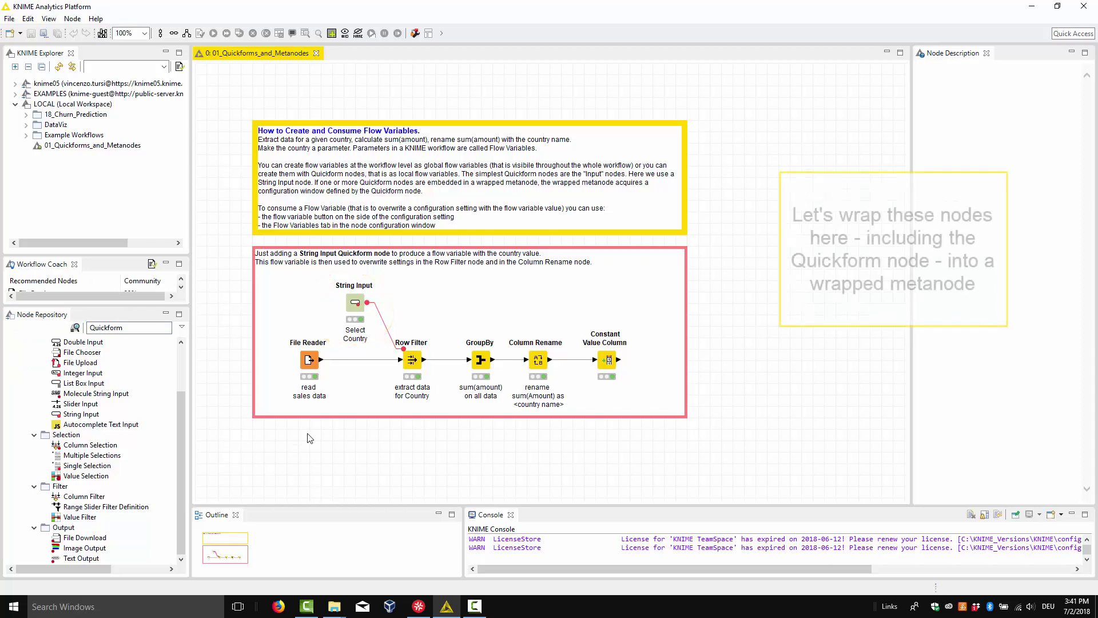
Step: Encapsulate File Reader, String Input, Row Filter and GroupBy into a wrapped metanode named 'Select Country'
{"action": "left_click", "coordinate": [316, 379]}
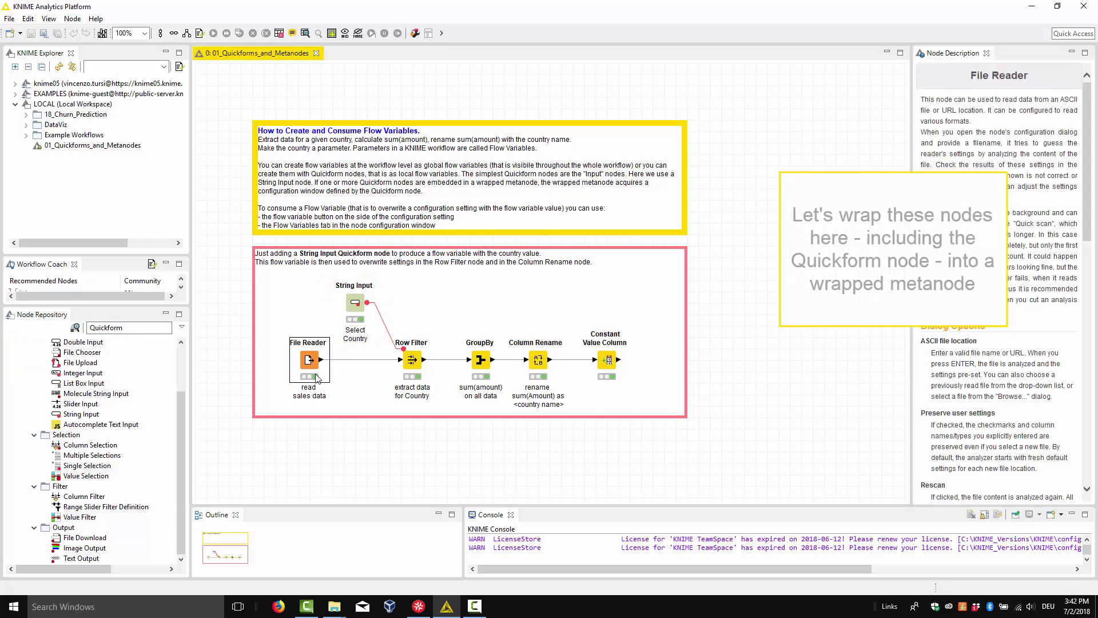
{"action": "left_click", "coordinate": [361, 302], "text": "ctrl"}
{"action": "left_click", "coordinate": [414, 375], "text": "ctrl"}
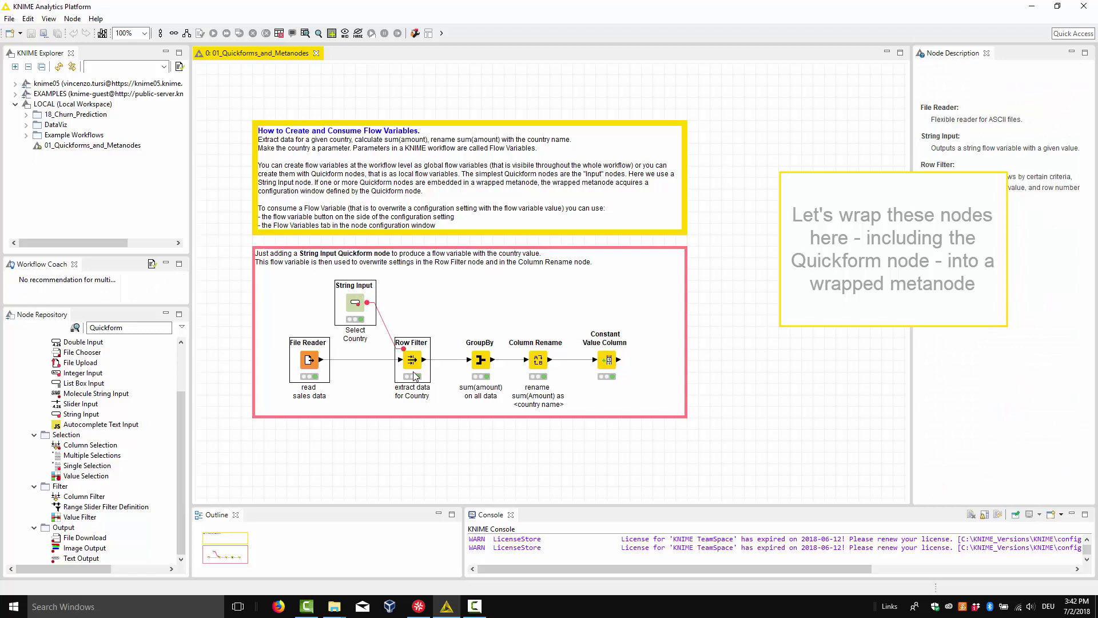
{"action": "left_click", "coordinate": [475, 371], "text": "ctrl"}
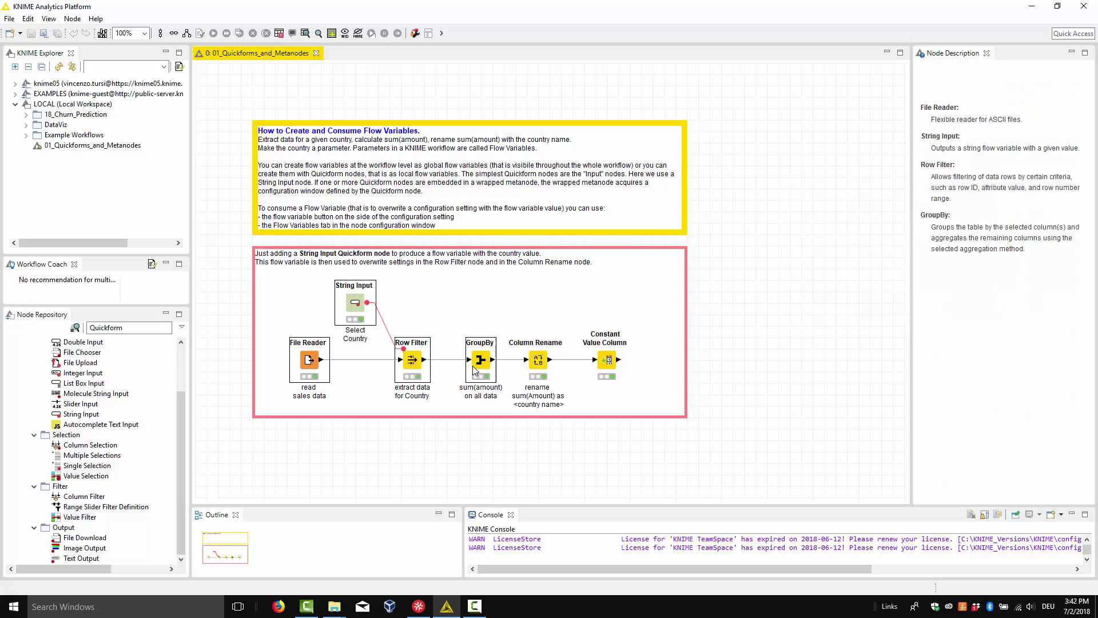
{"action": "right_click", "coordinate": [479, 370]}
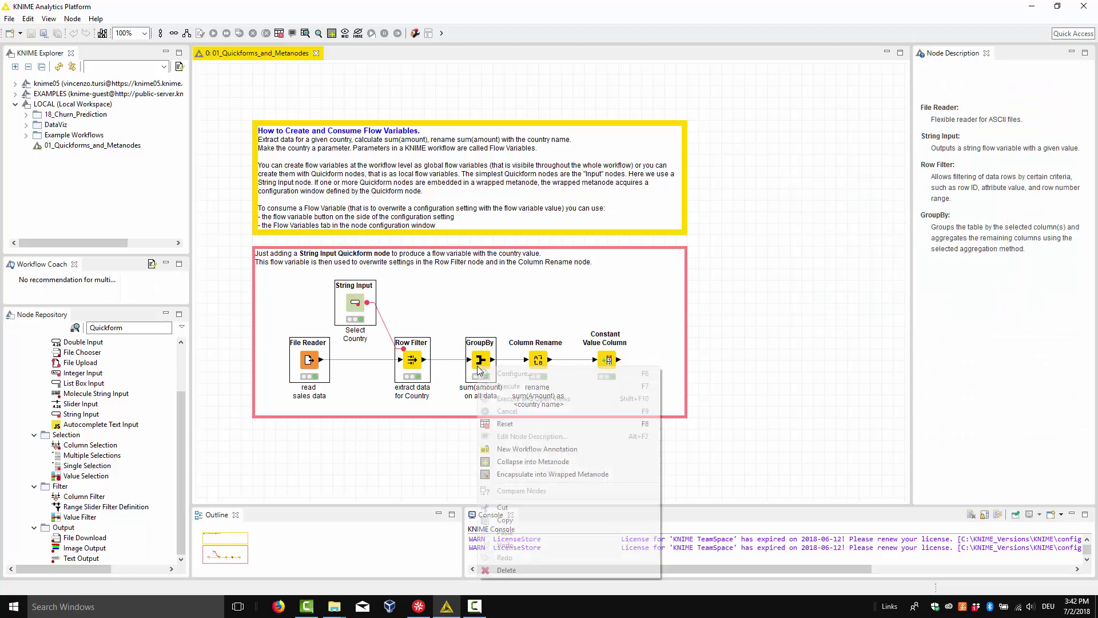
{"action": "left_click", "coordinate": [517, 474]}
{"action": "left_click", "coordinate": [553, 332]}
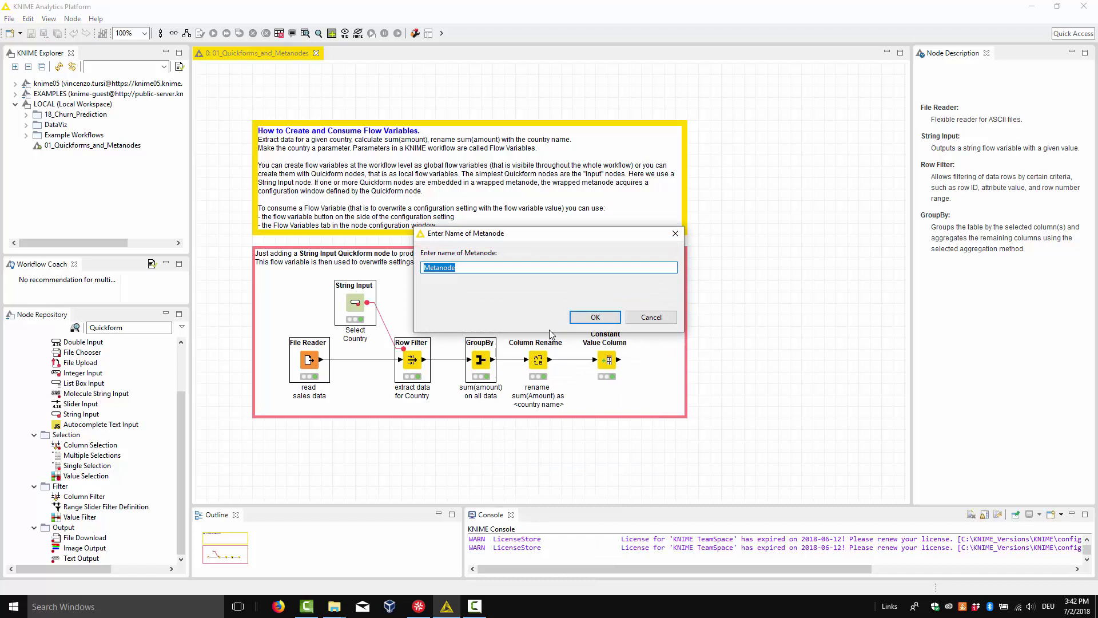
{"action": "type", "text": "Se"}
{"action": "type", "text": "lect Country"}
{"action": "left_click", "coordinate": [595, 317]}
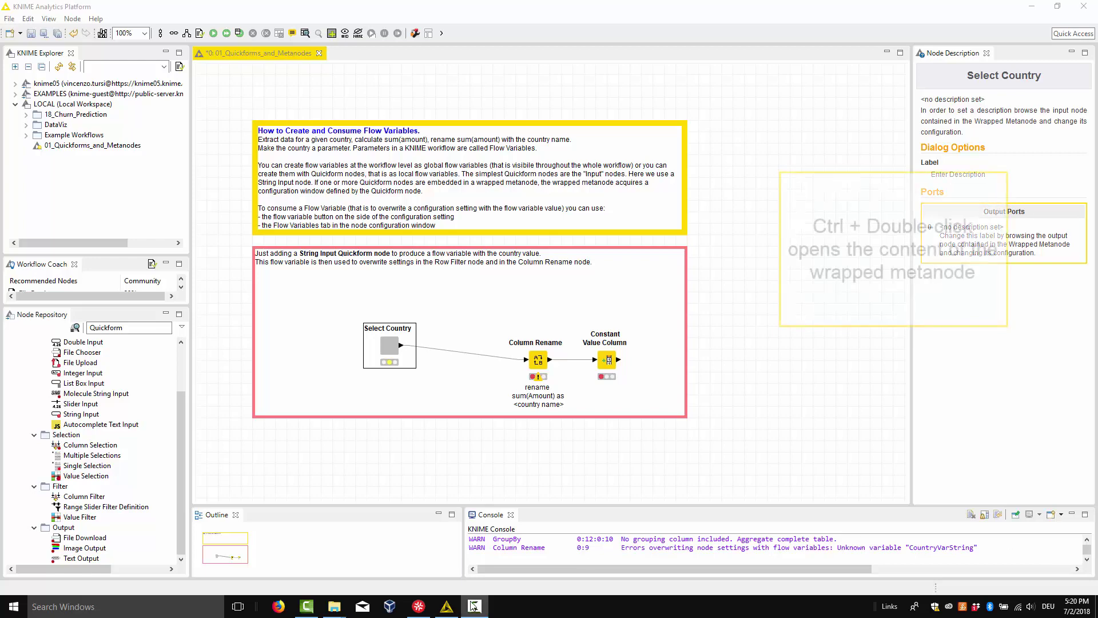
{"action": "double_click", "coordinate": [388, 346], "text": "ctrl"}
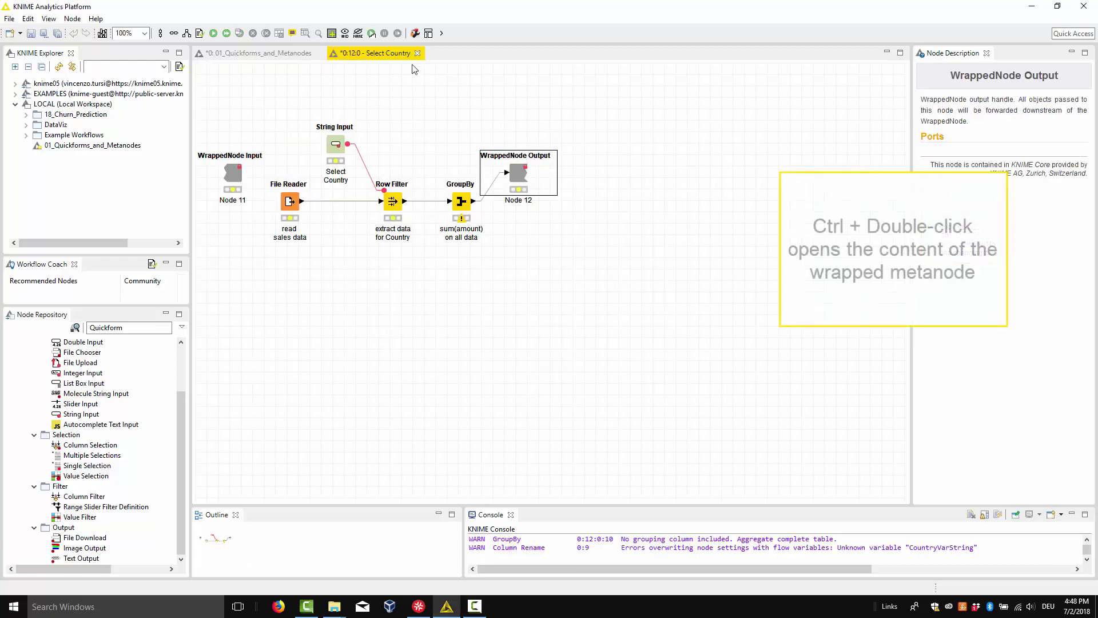
{"action": "left_click", "coordinate": [417, 53]}
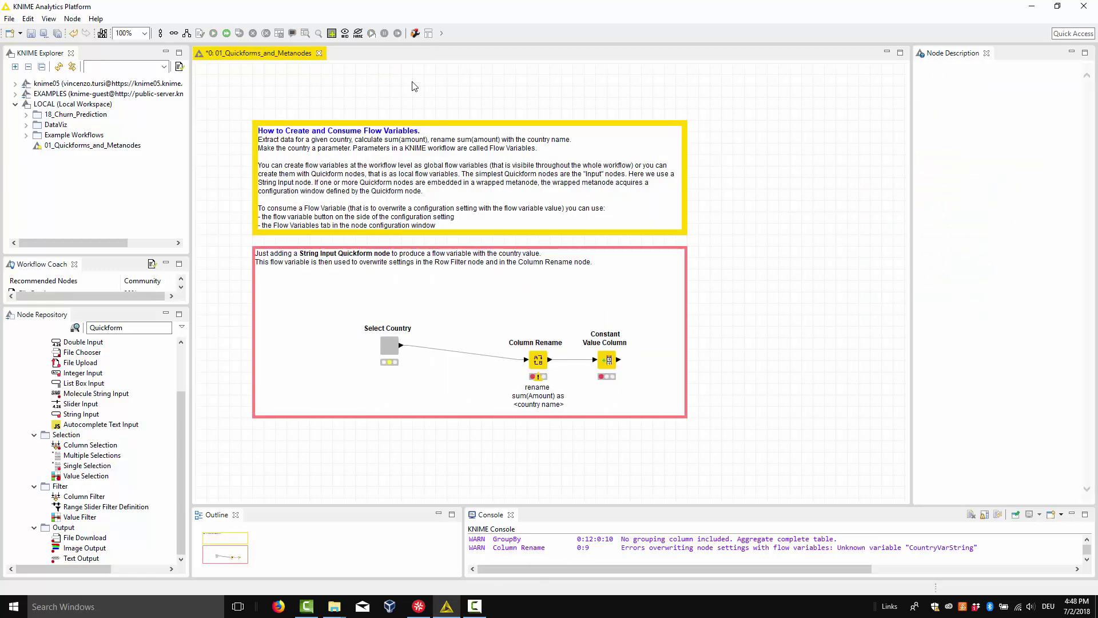
{"action": "right_click", "coordinate": [390, 347]}
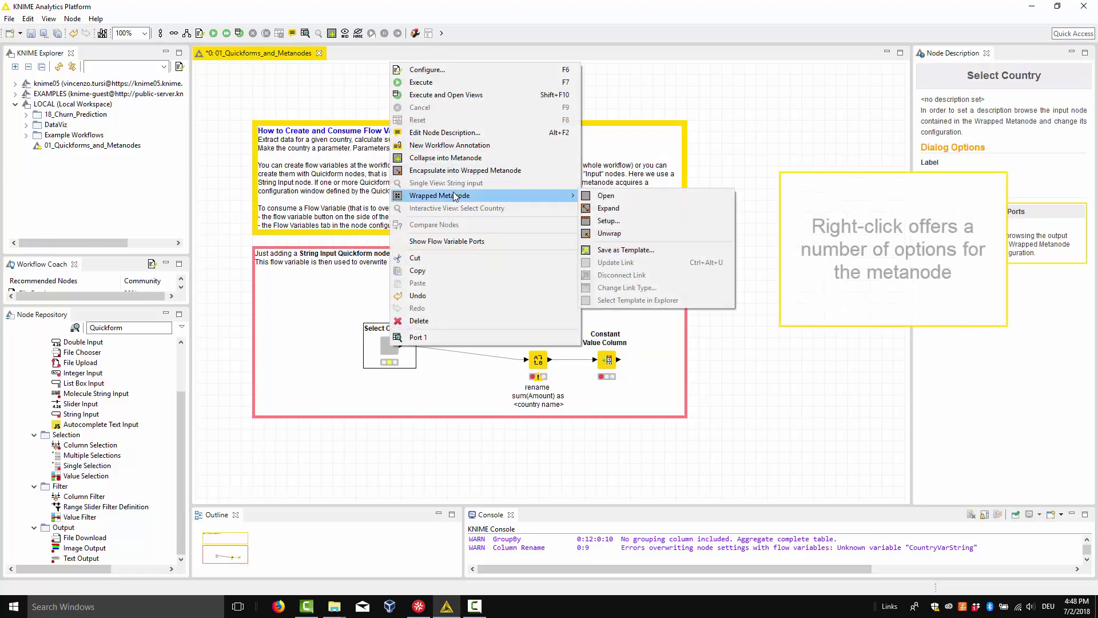
{"action": "mouse_move", "coordinate": [440, 197]}
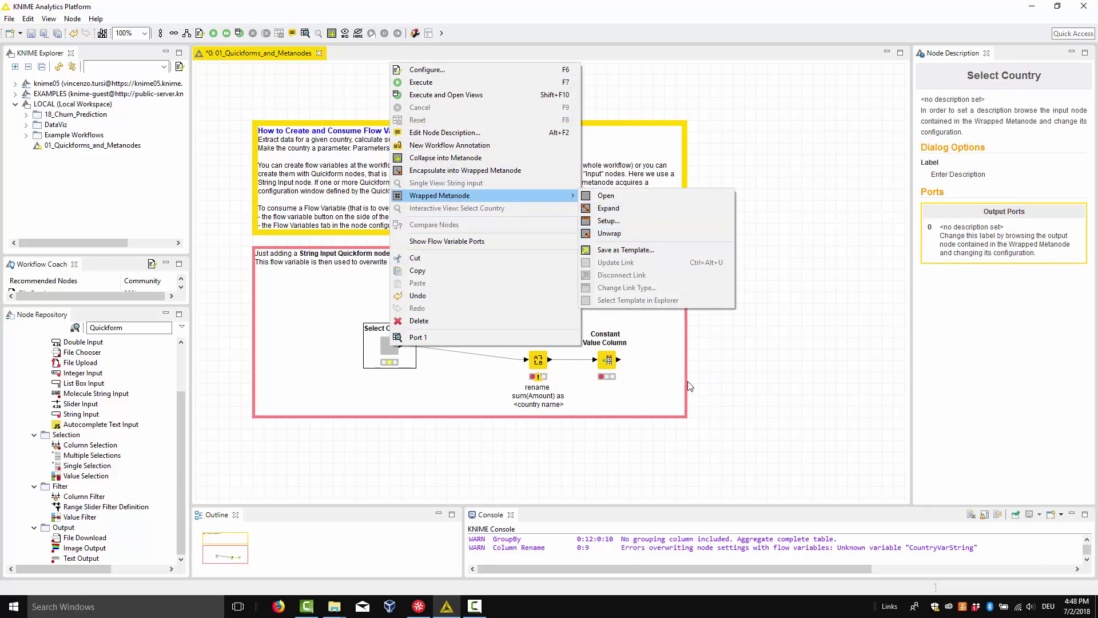
{"action": "left_click", "coordinate": [727, 410]}
{"action": "left_click", "coordinate": [384, 348]}
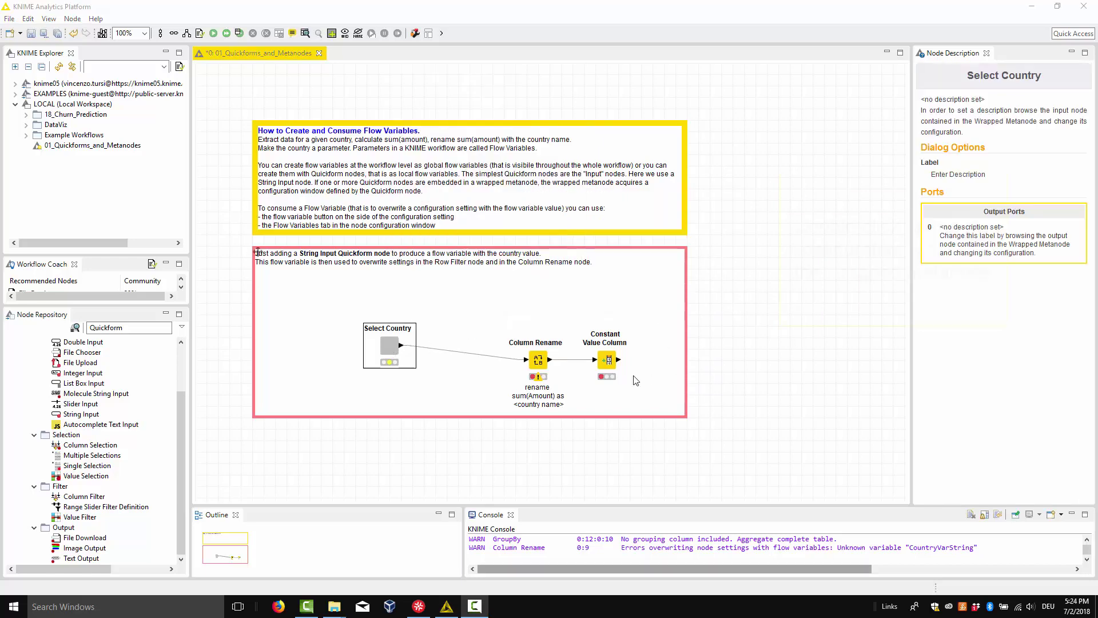
Step: Change the Select Country label value from China to Germany and apply it
{"action": "double_click", "coordinate": [384, 348]}
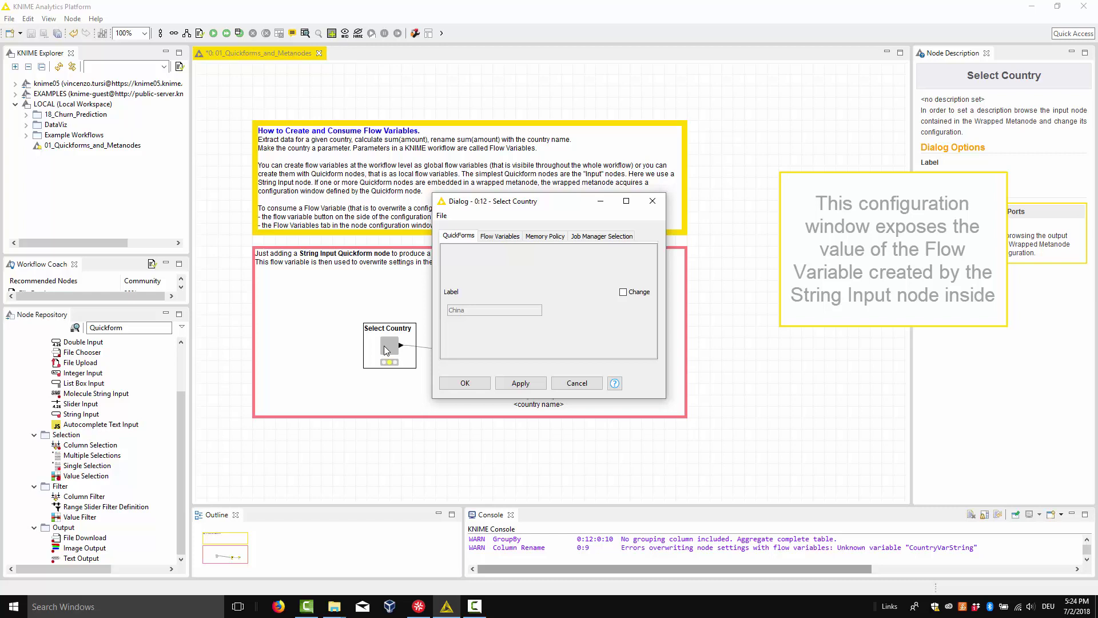
{"action": "left_click", "coordinate": [624, 293]}
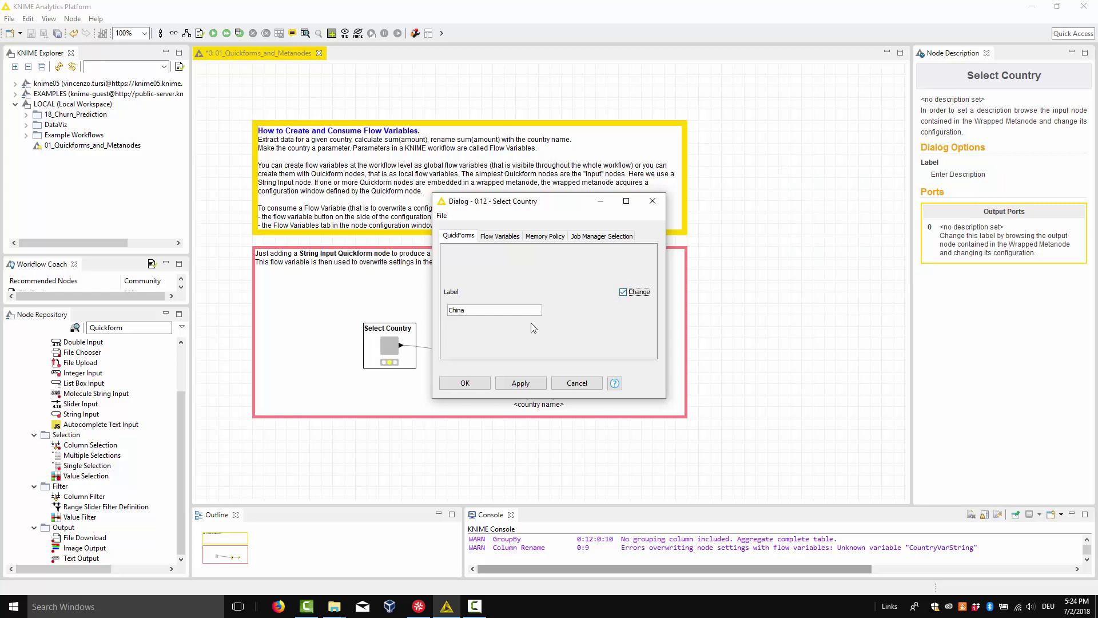
{"action": "left_click", "coordinate": [526, 314]}
{"action": "key", "text": "ctrl+a"}
{"action": "type", "text": "Germany"}
{"action": "left_click", "coordinate": [465, 383]}
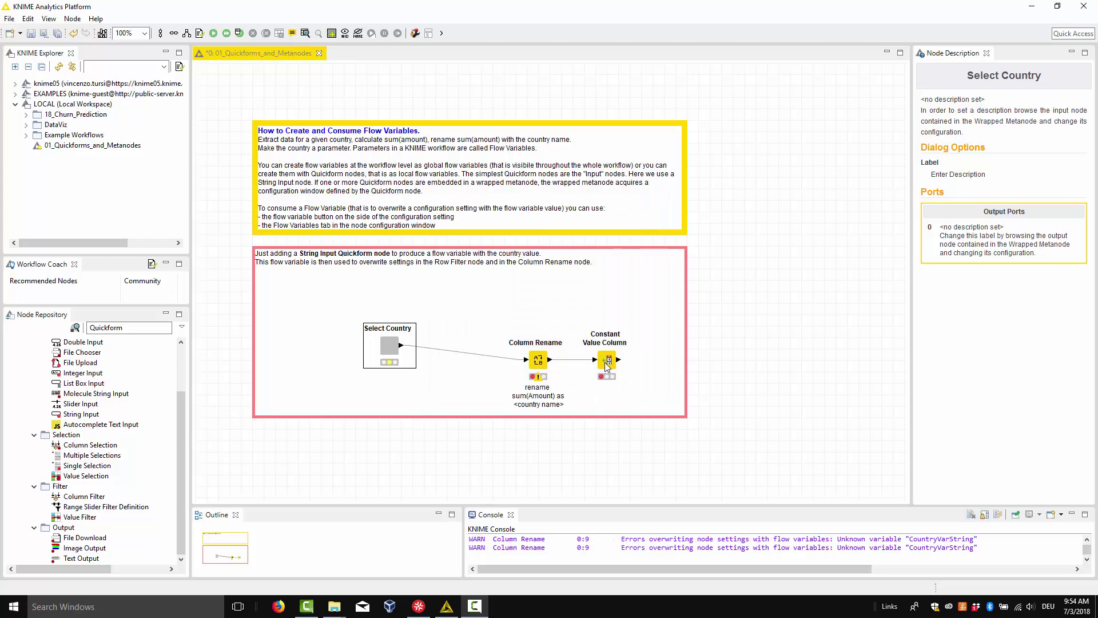
Step: Inside Select Country, view Row Filter's filtered table to confirm only Germany rows remain
{"action": "right_click", "coordinate": [607, 363]}
{"action": "left_click", "coordinate": [674, 135]}
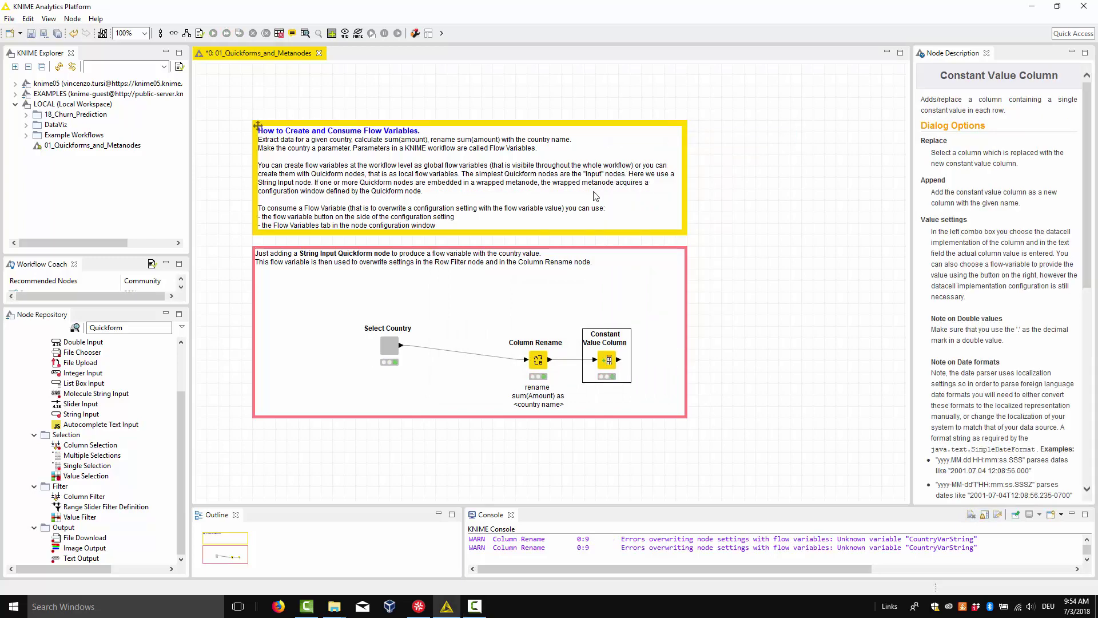
{"action": "double_click", "coordinate": [390, 350], "text": "ctrl"}
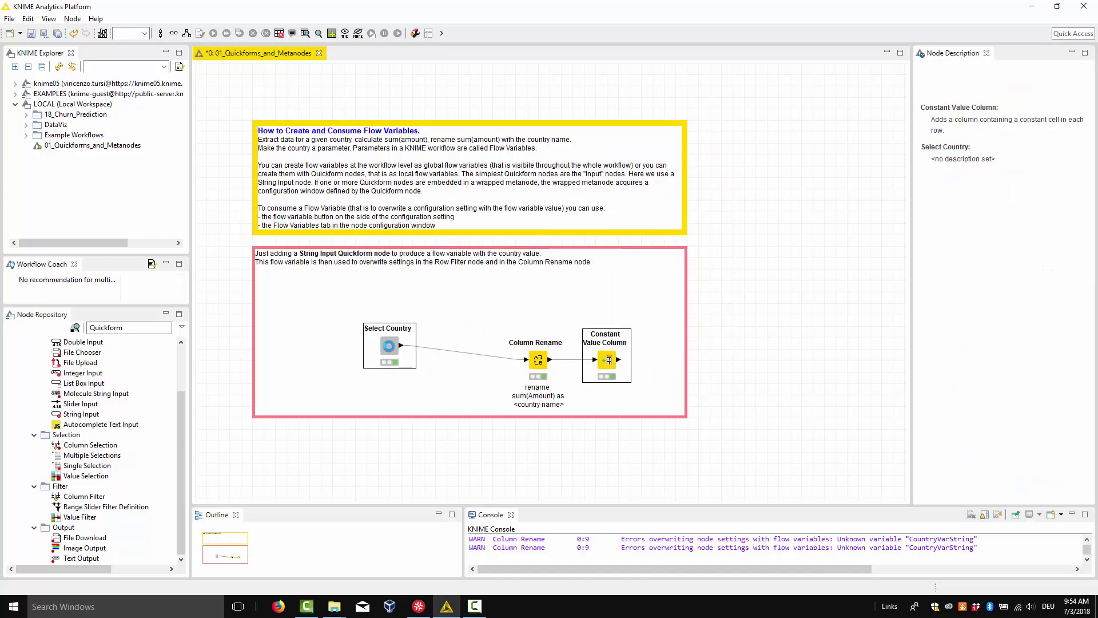
{"action": "right_click", "coordinate": [392, 212]}
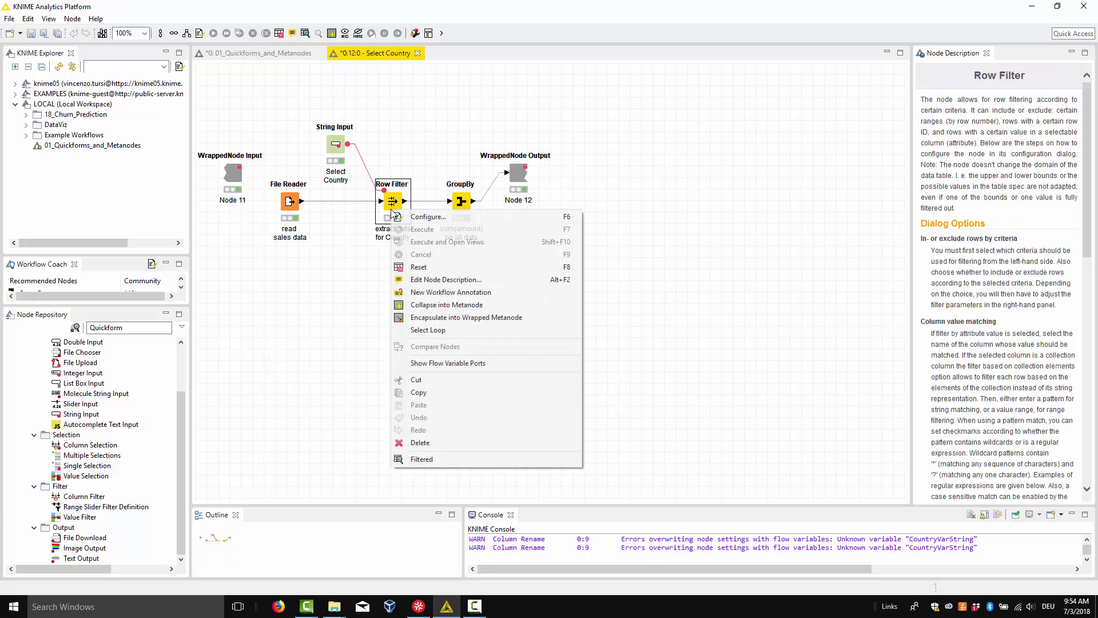
{"action": "left_click", "coordinate": [460, 461]}
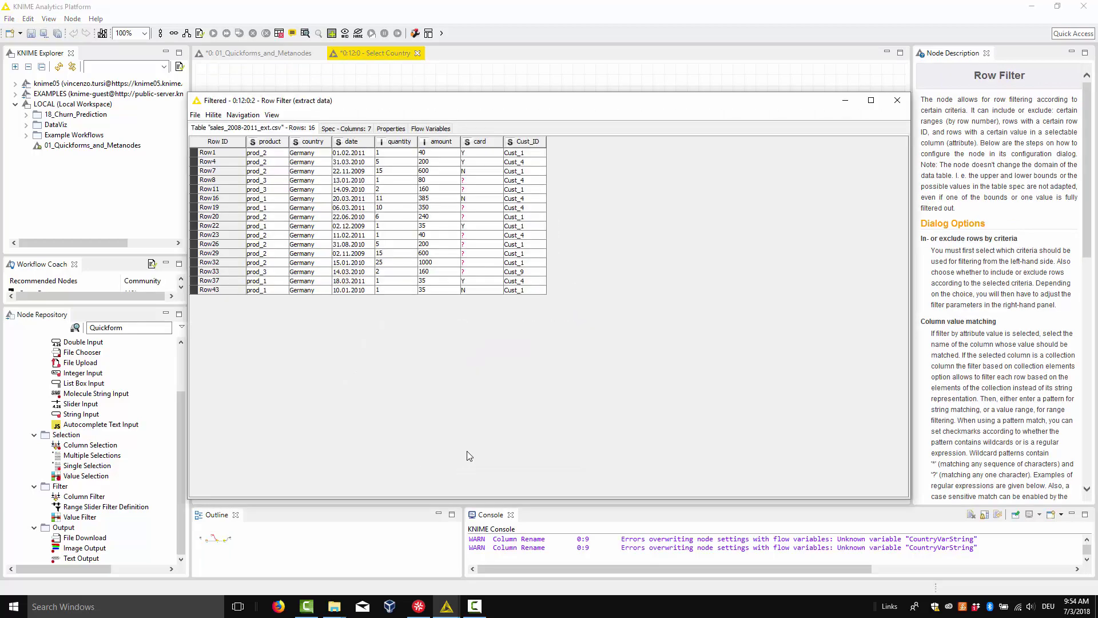
{"action": "left_click_drag", "start_coordinate": [313, 138], "coordinate": [315, 250]}
{"action": "left_click", "coordinate": [898, 102]}
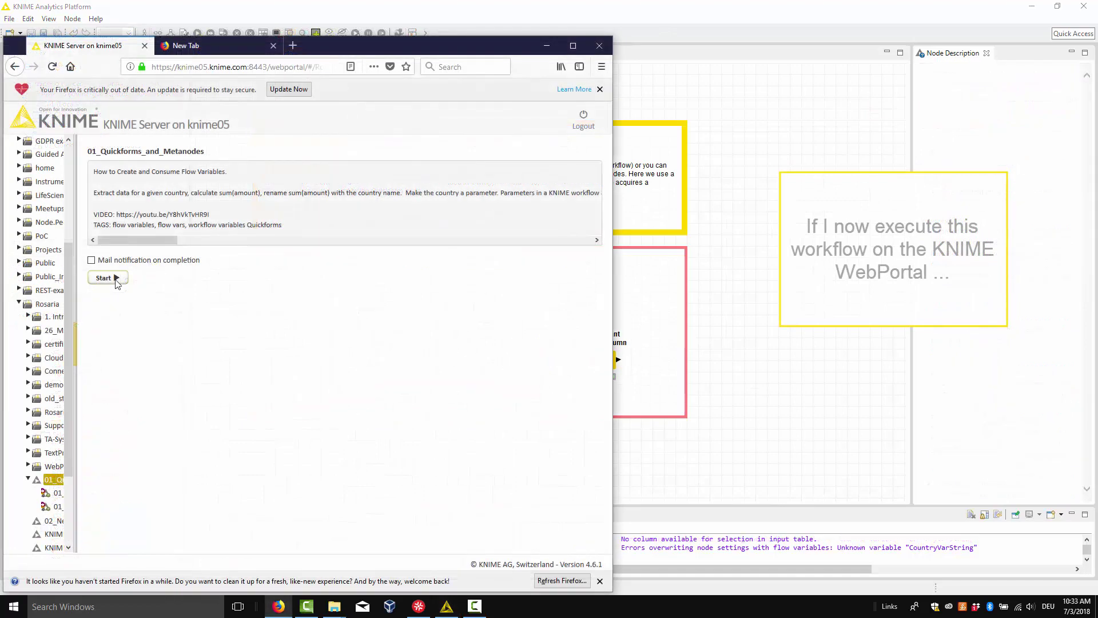
Step: Start the WebPortal run, replace the Germany label with China, and submit
{"action": "left_click", "coordinate": [115, 280]}
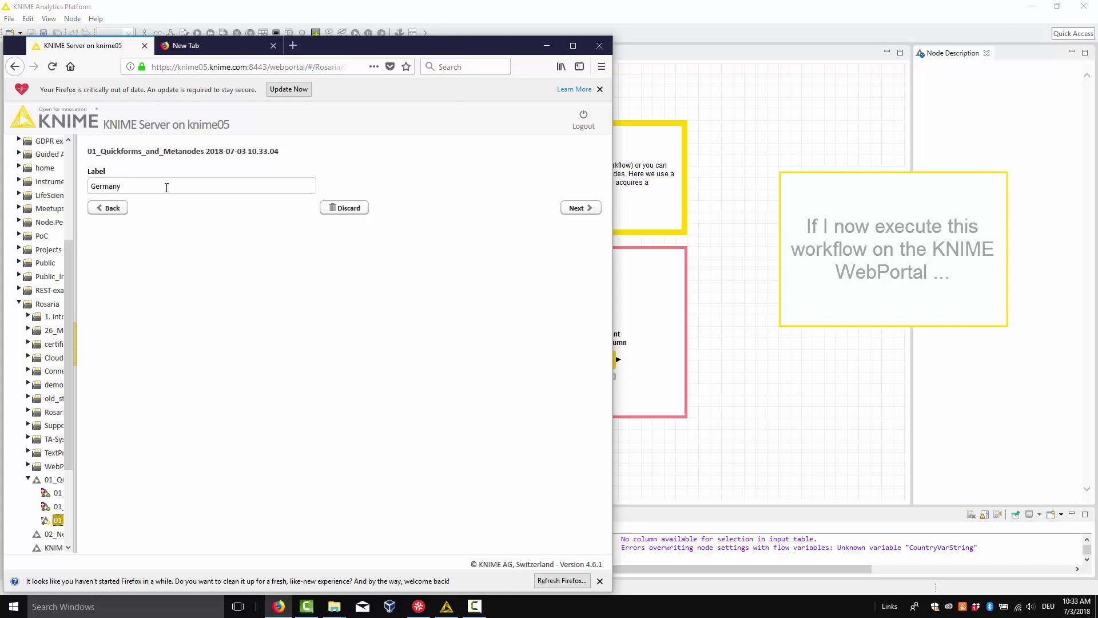
{"action": "key", "text": "BackSpace"}
{"action": "key", "text": "BackSpace"}
{"action": "key", "text": "BackSpace"}
{"action": "key", "text": "BackSpace"}
{"action": "key", "text": "BackSpace"}
{"action": "key", "text": "BackSpace"}
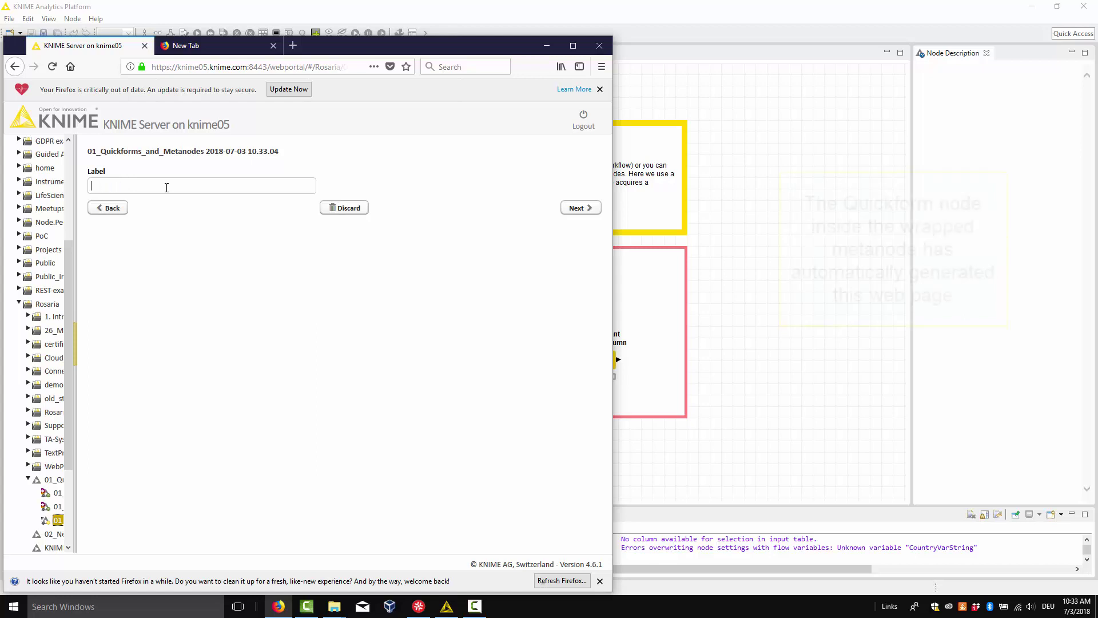
{"action": "type", "text": "China"}
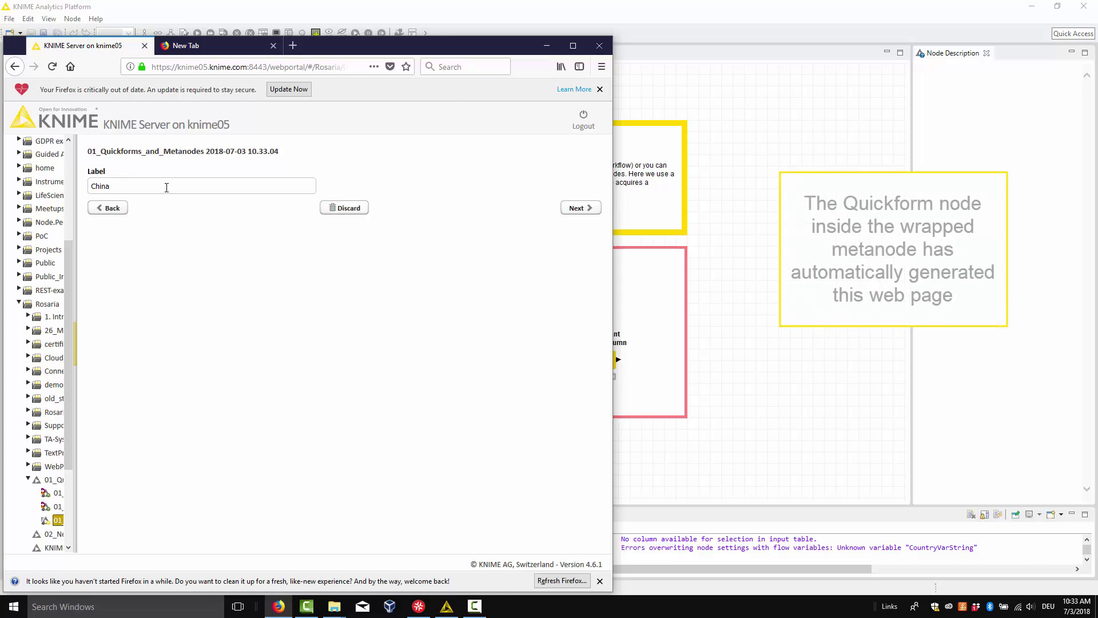
{"action": "left_click", "coordinate": [568, 208]}
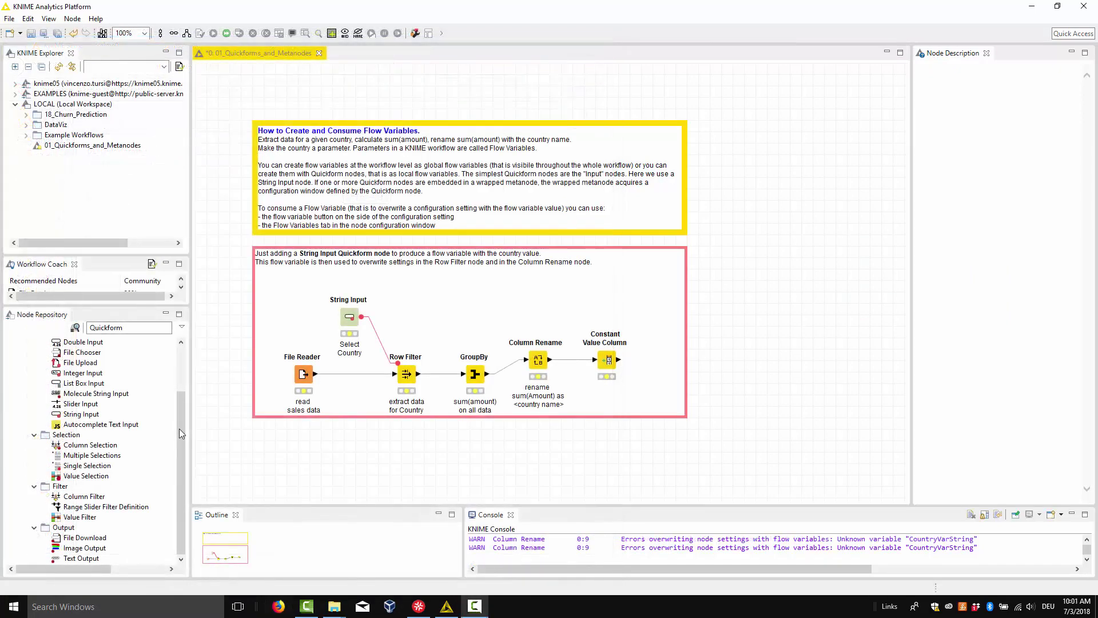
Step: Find the Value Selection node and drop it onto String Input to replace it
{"action": "left_click", "coordinate": [181, 354]}
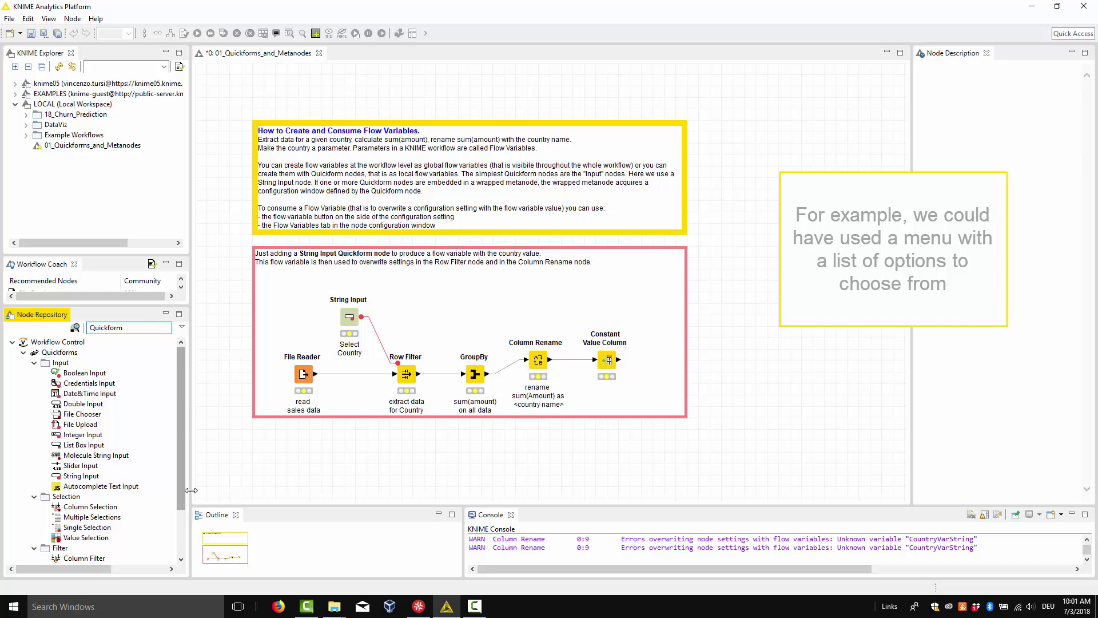
{"action": "left_click", "coordinate": [183, 531]}
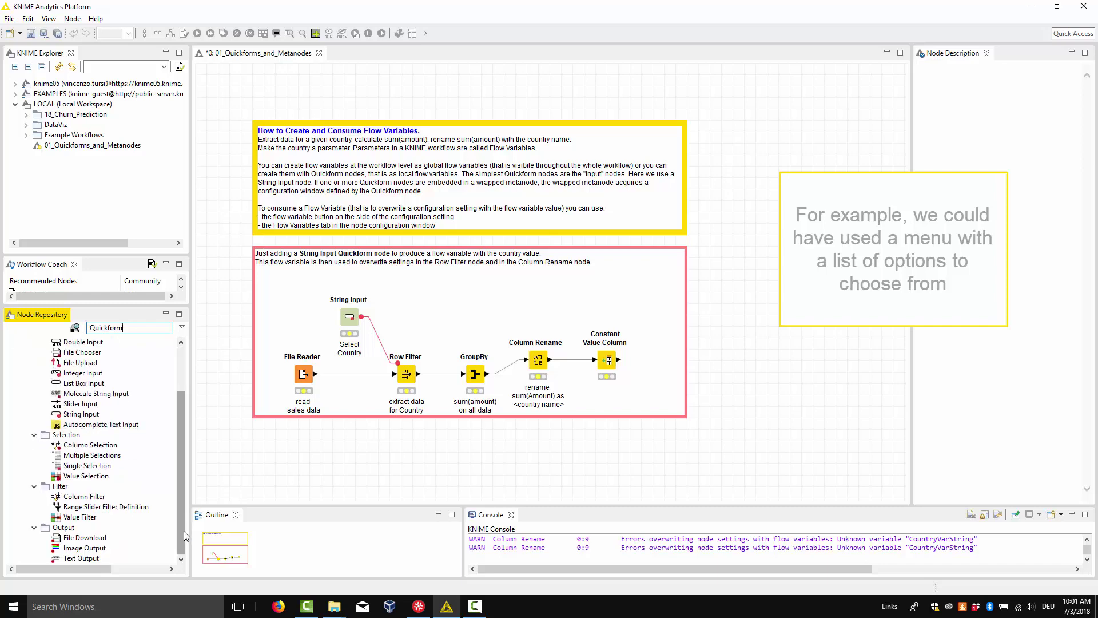
{"action": "left_click", "coordinate": [86, 476]}
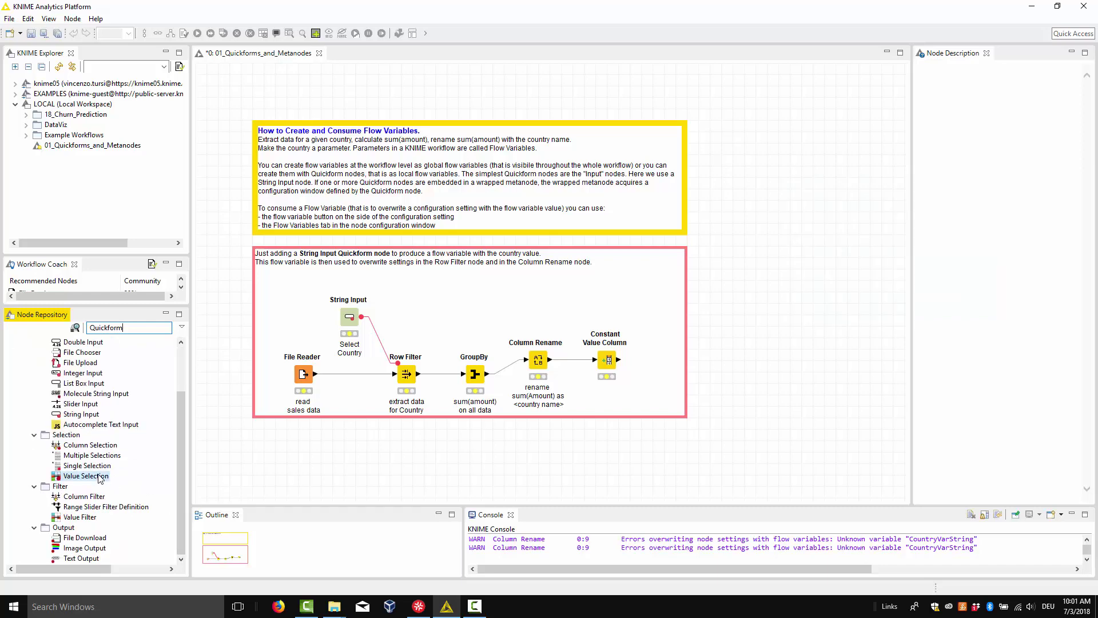
{"action": "left_click_drag", "start_coordinate": [279, 389], "coordinate": [351, 319]}
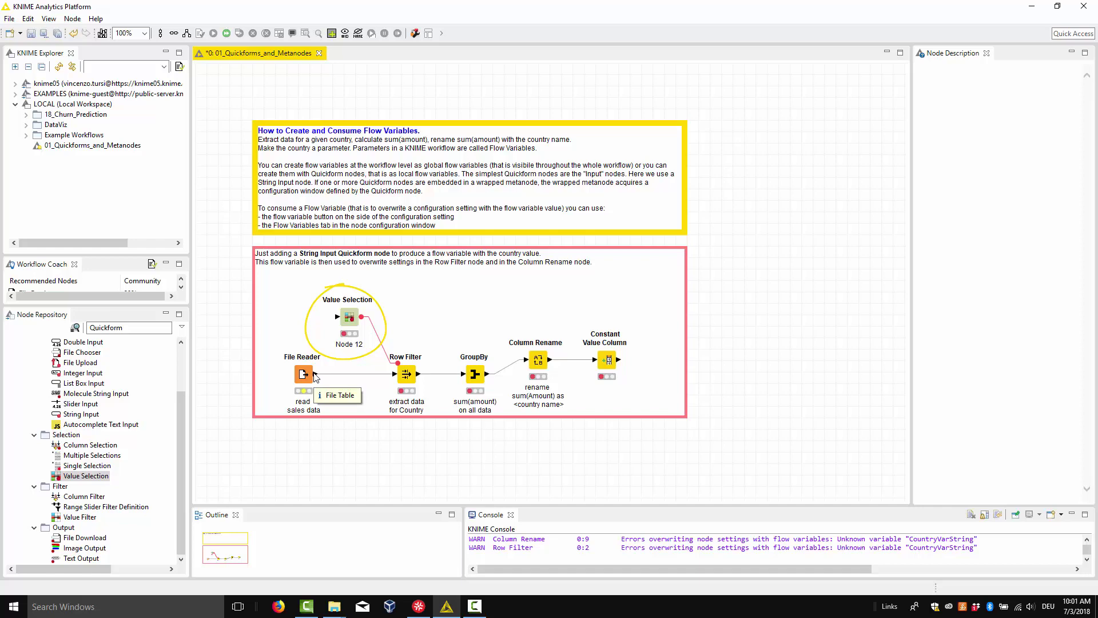
Step: Connect File Reader to Value Selection and execute File Reader
{"action": "left_click_drag", "start_coordinate": [314, 376], "coordinate": [338, 317]}
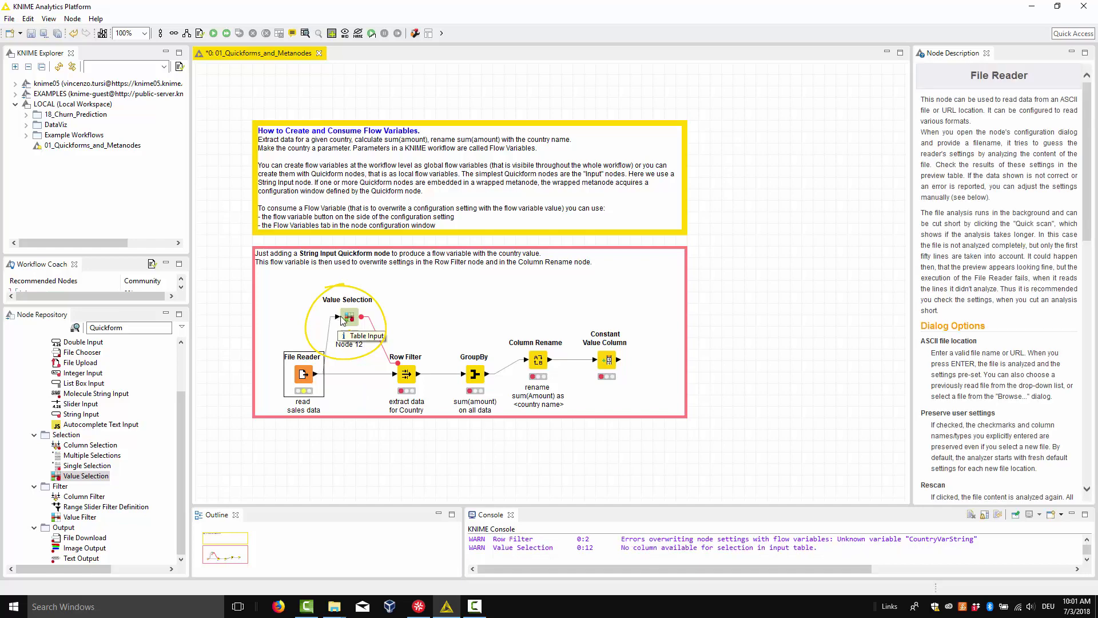
{"action": "right_click", "coordinate": [303, 377]}
{"action": "left_click", "coordinate": [344, 152]}
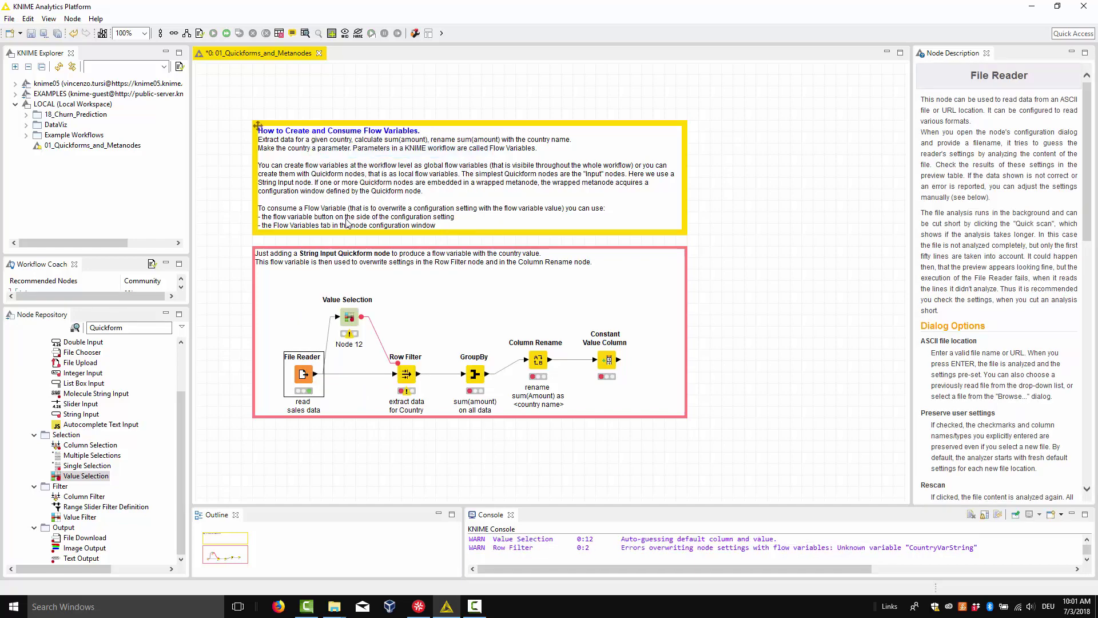
Step: Configure Value Selection to use the country column with variable name CountryVarString
{"action": "double_click", "coordinate": [349, 329]}
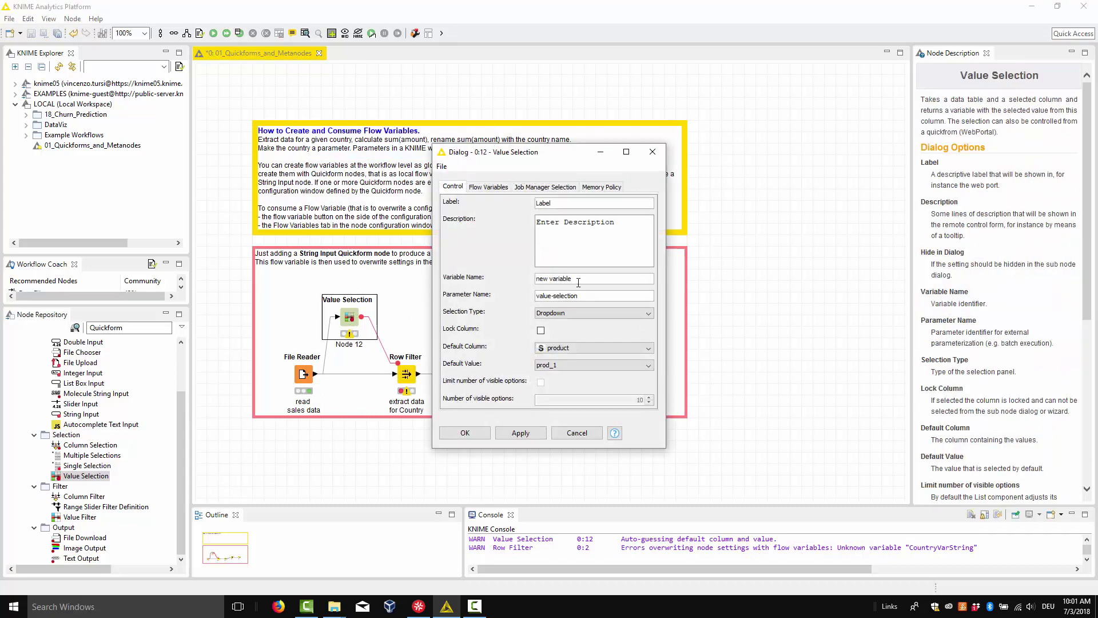
{"action": "left_click", "coordinate": [571, 348]}
{"action": "left_click", "coordinate": [568, 365]}
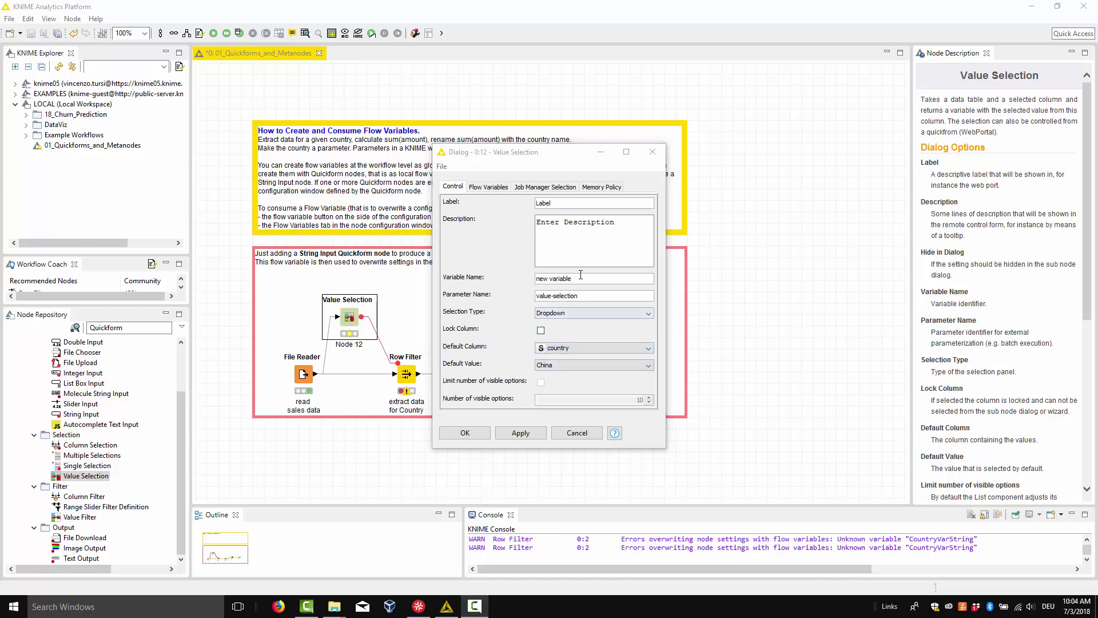
{"action": "left_click_drag", "start_coordinate": [580, 276], "coordinate": [529, 277]}
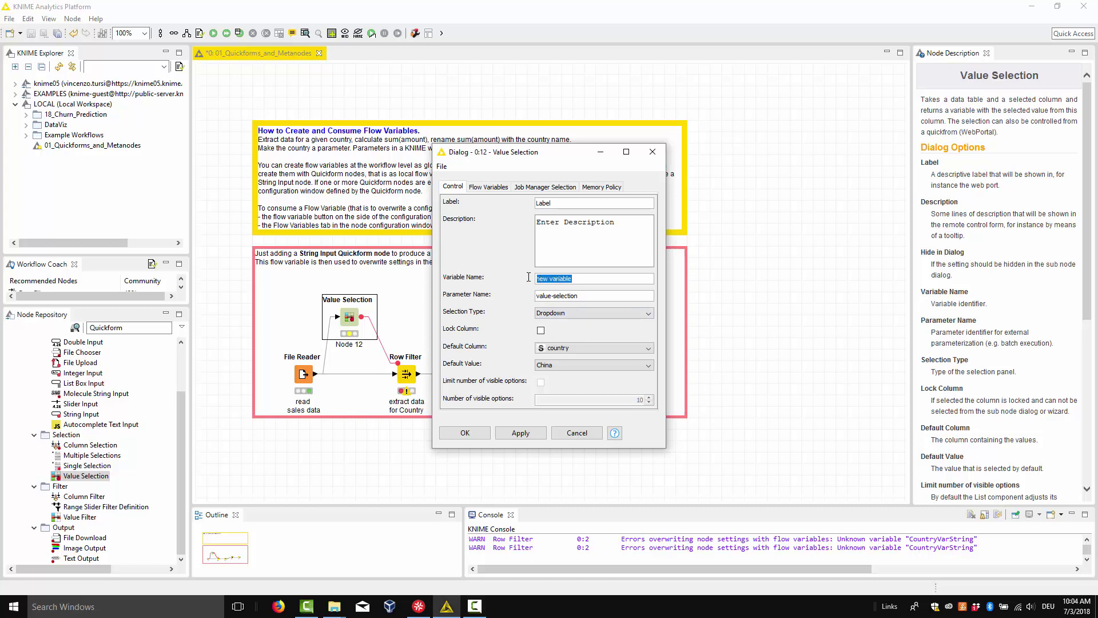
{"action": "type", "text": "Country"}
{"action": "type", "text": "VarString"}
Step: Apply the Value Selection settings and wrap File Reader, Value Selection and Row Filter as 'Select Country'
{"action": "left_click", "coordinate": [464, 433]}
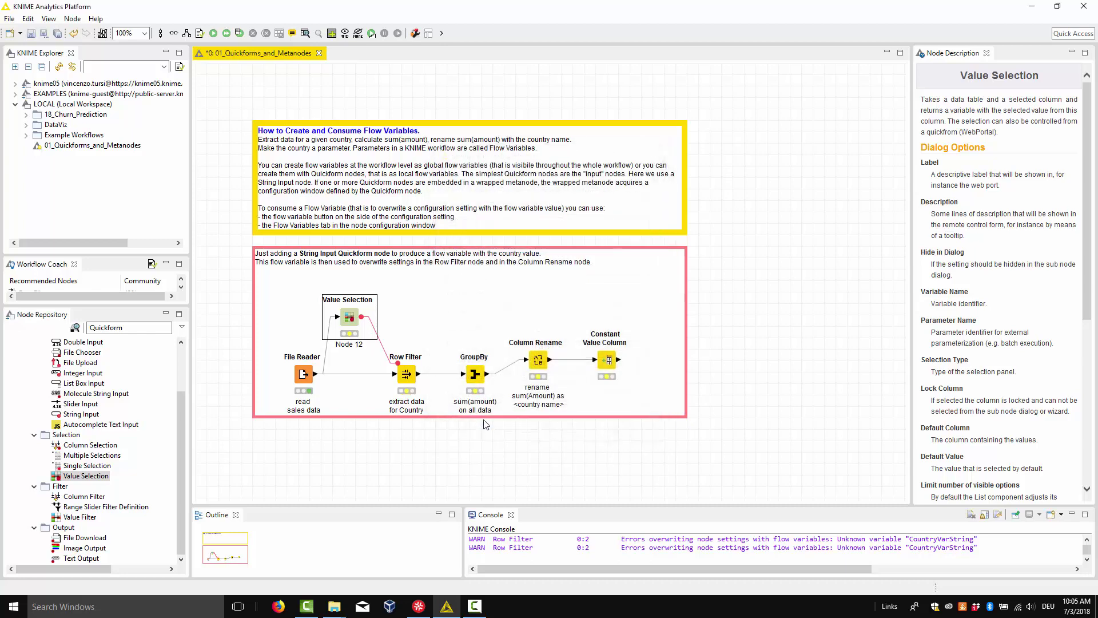
{"action": "left_click_drag", "start_coordinate": [275, 289], "coordinate": [432, 421]}
{"action": "left_click_drag", "start_coordinate": [486, 423], "coordinate": [486, 421]}
{"action": "right_click", "coordinate": [477, 384]}
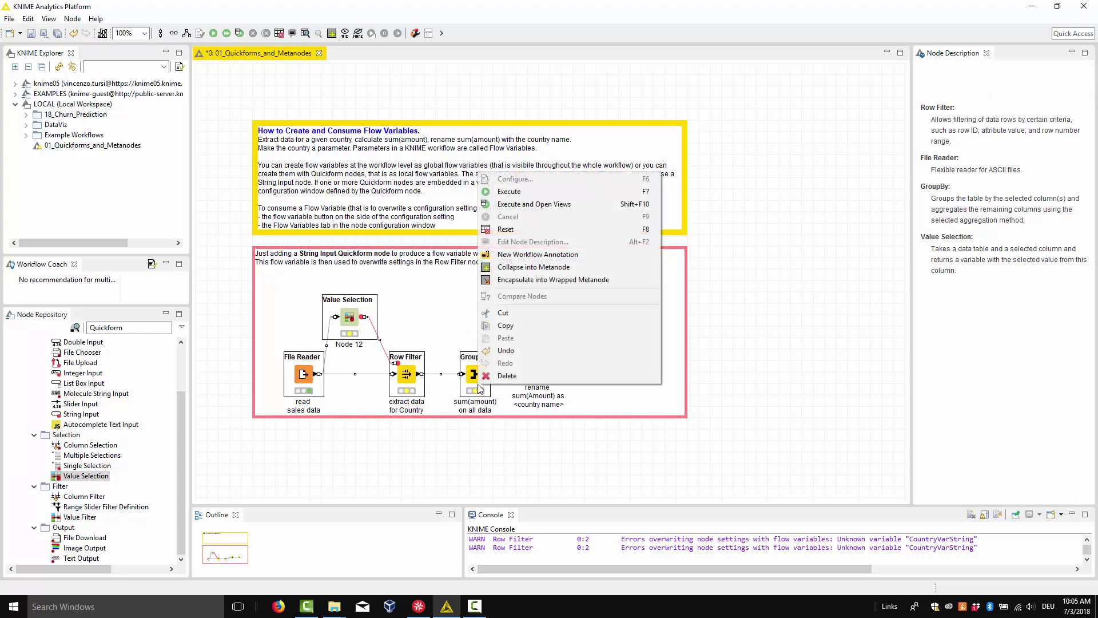
{"action": "left_click", "coordinate": [548, 279]}
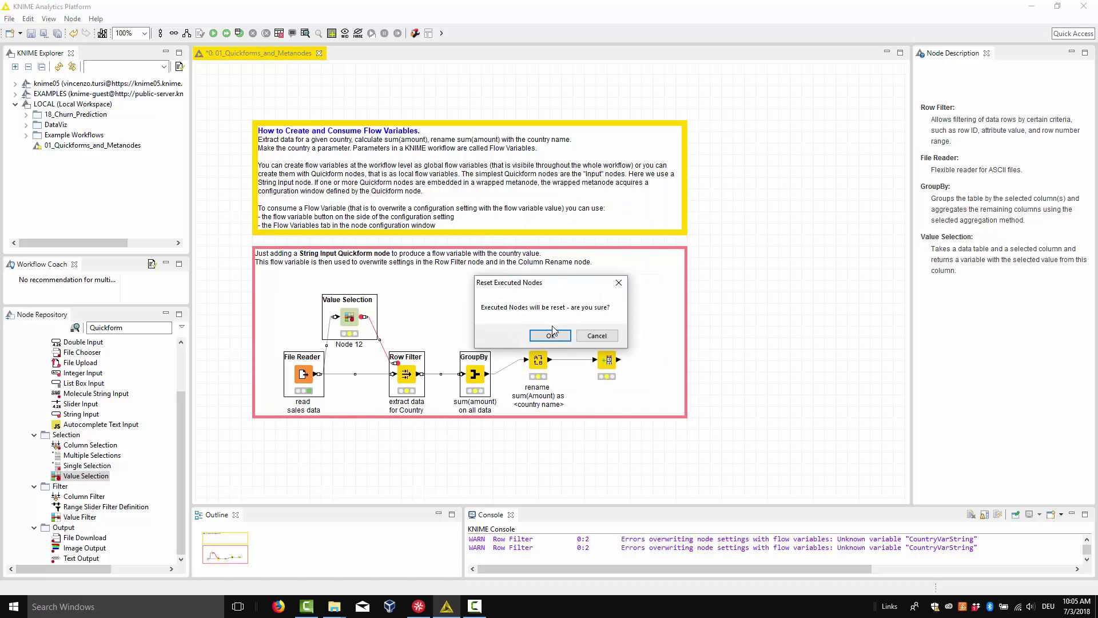
{"action": "left_click", "coordinate": [552, 332]}
{"action": "type", "text": "Selec"}
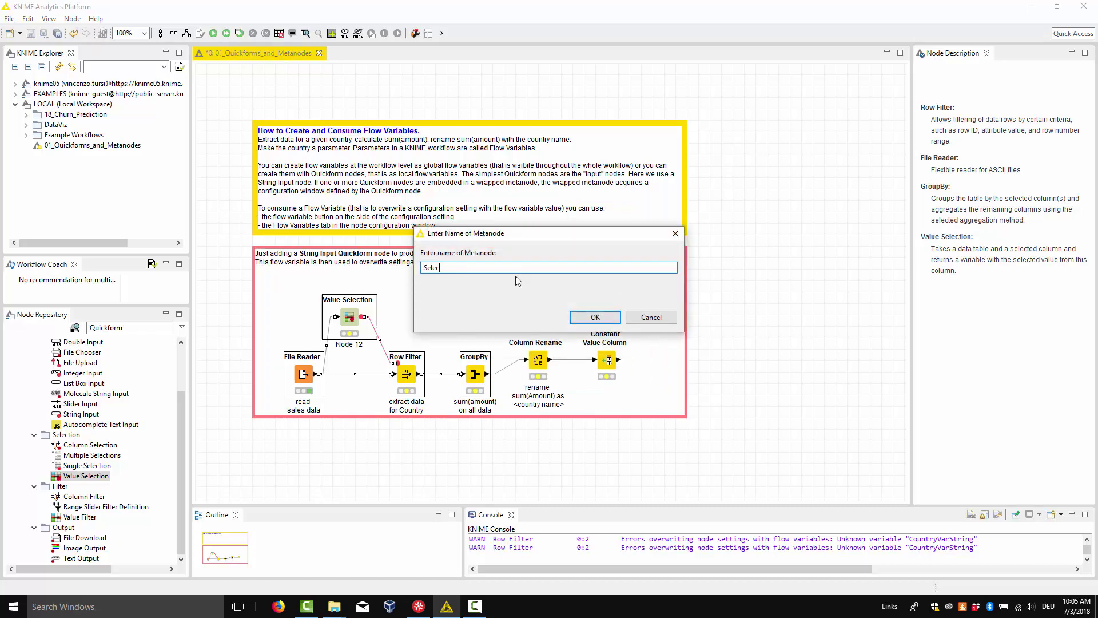
{"action": "type", "text": "t Country"}
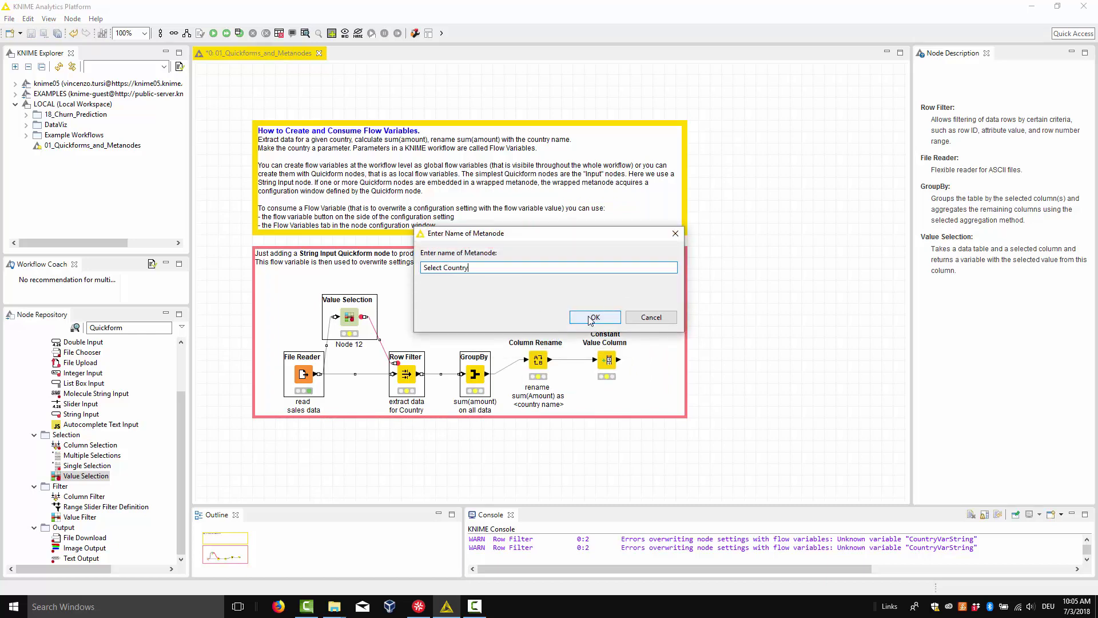
{"action": "left_click", "coordinate": [598, 316]}
Step: Execute Select Country and include CountryVarString in its WrappedNode Output variables
{"action": "right_click", "coordinate": [387, 355]}
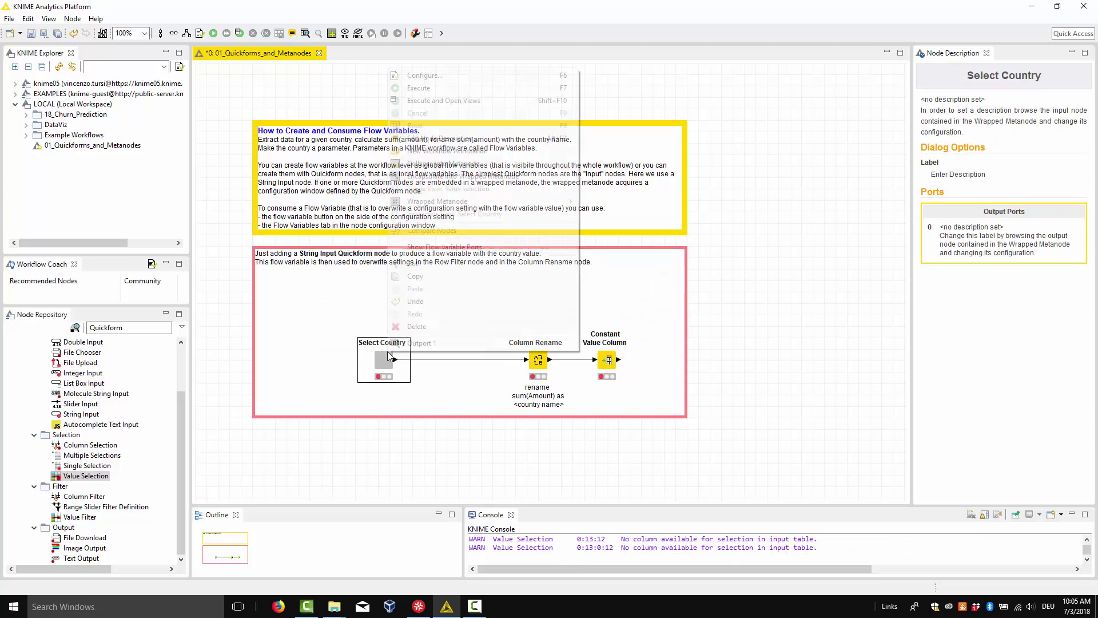
{"action": "left_click", "coordinate": [418, 90]}
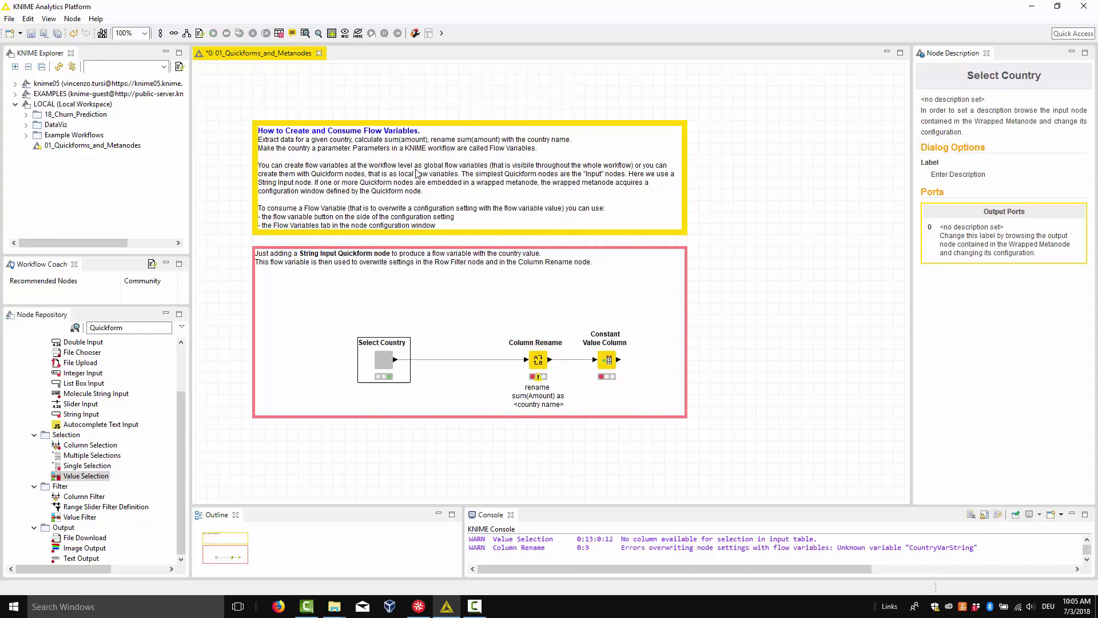
{"action": "double_click", "coordinate": [384, 361], "text": "ctrl"}
{"action": "double_click", "coordinate": [516, 174]}
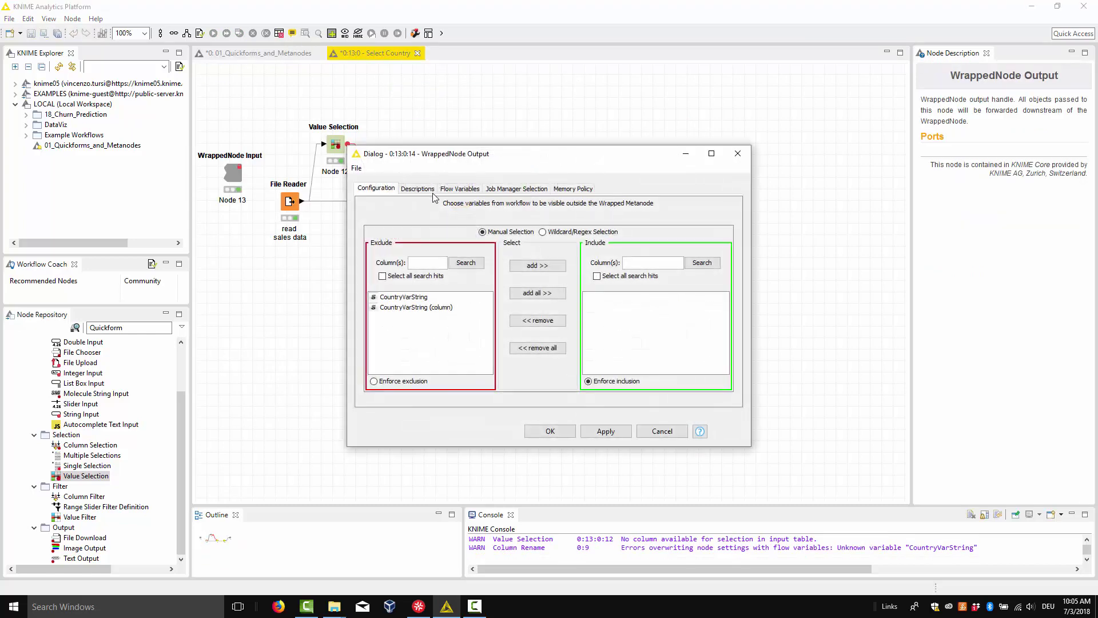
{"action": "double_click", "coordinate": [438, 301]}
{"action": "left_click", "coordinate": [550, 431]}
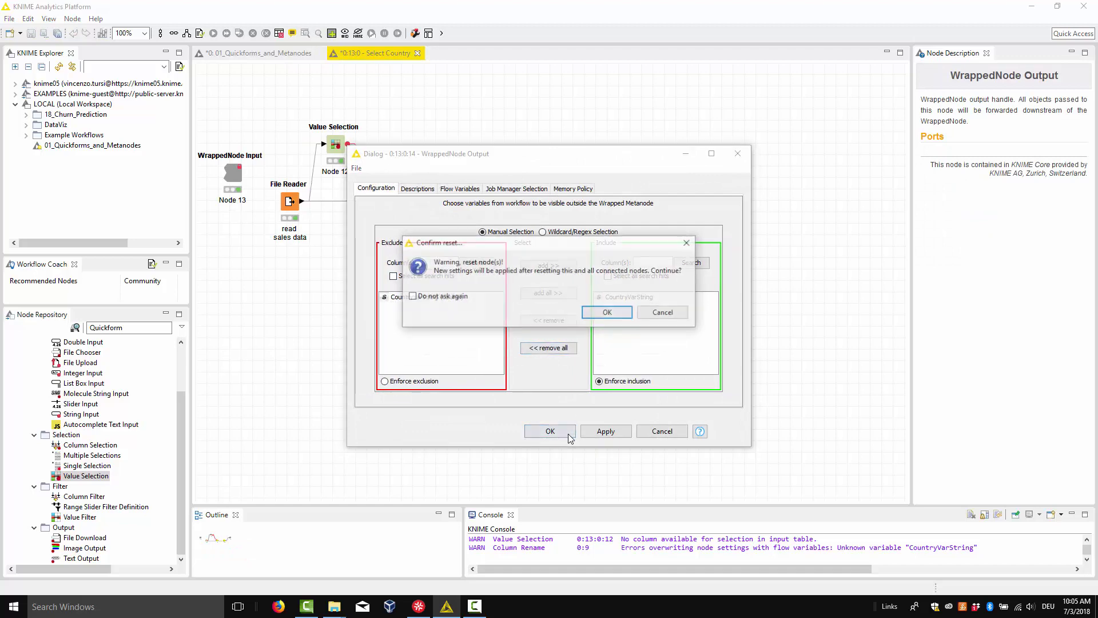
{"action": "left_click", "coordinate": [608, 314]}
Step: Return to the main workflow and execute it through Constant Value Column
{"action": "left_click", "coordinate": [418, 52]}
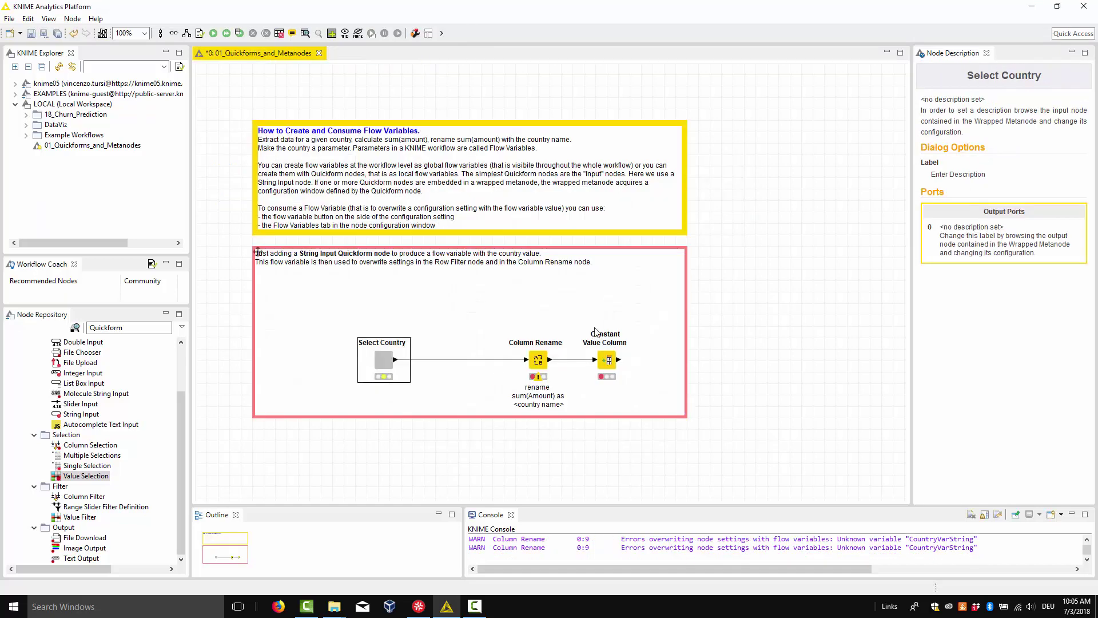
{"action": "right_click", "coordinate": [608, 370]}
{"action": "left_click", "coordinate": [639, 143]}
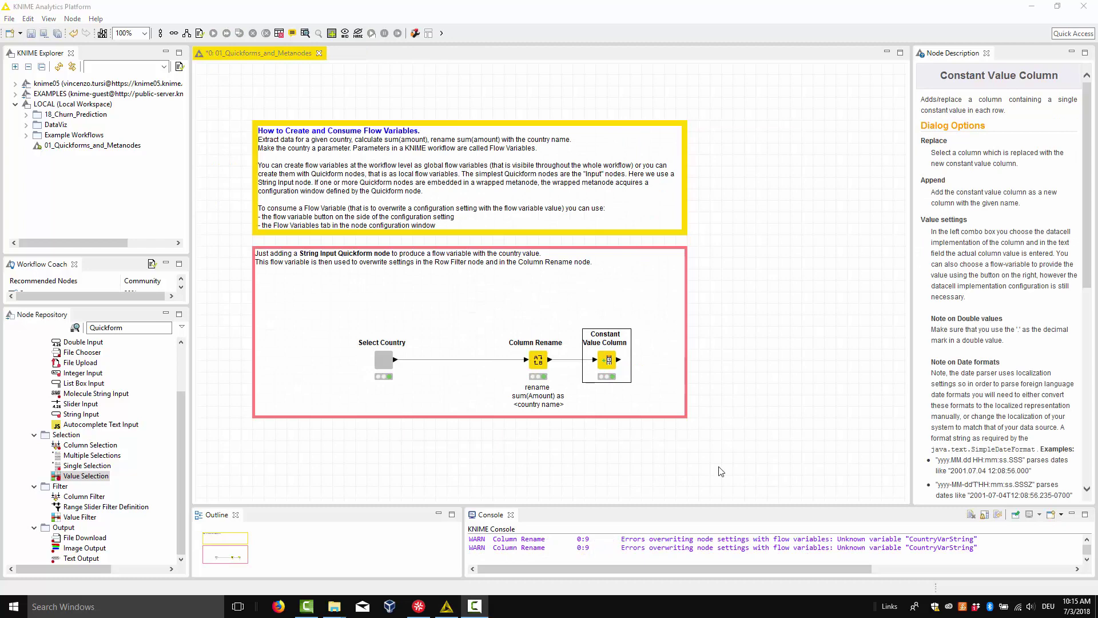
Step: Enable changing the Select Country value and review its country dropdown, keeping China
{"action": "double_click", "coordinate": [386, 353]}
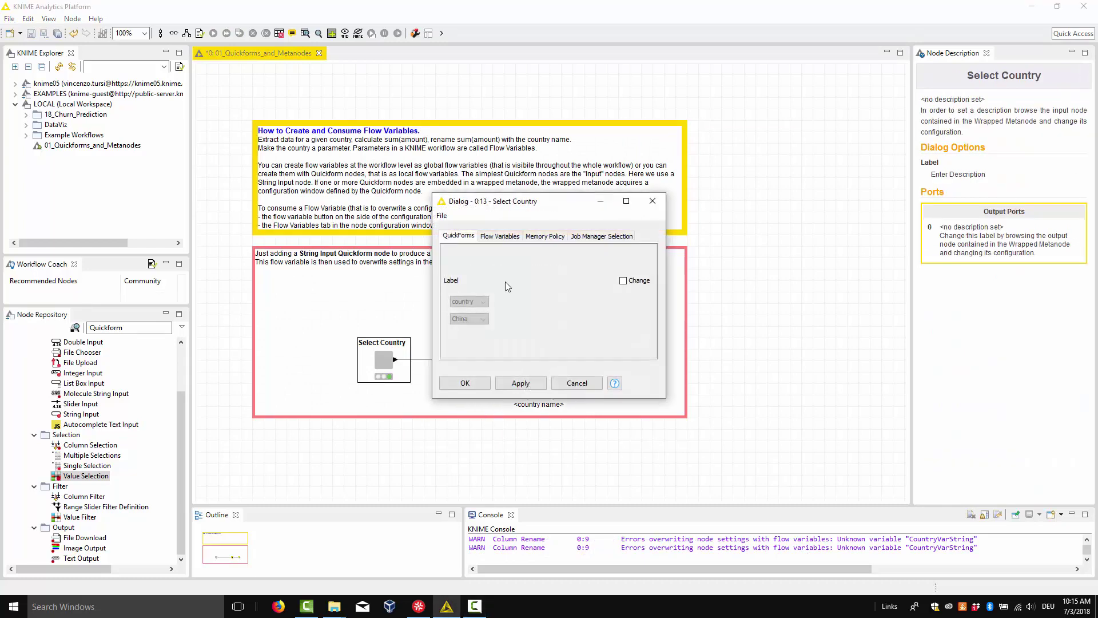
{"action": "left_click", "coordinate": [623, 281]}
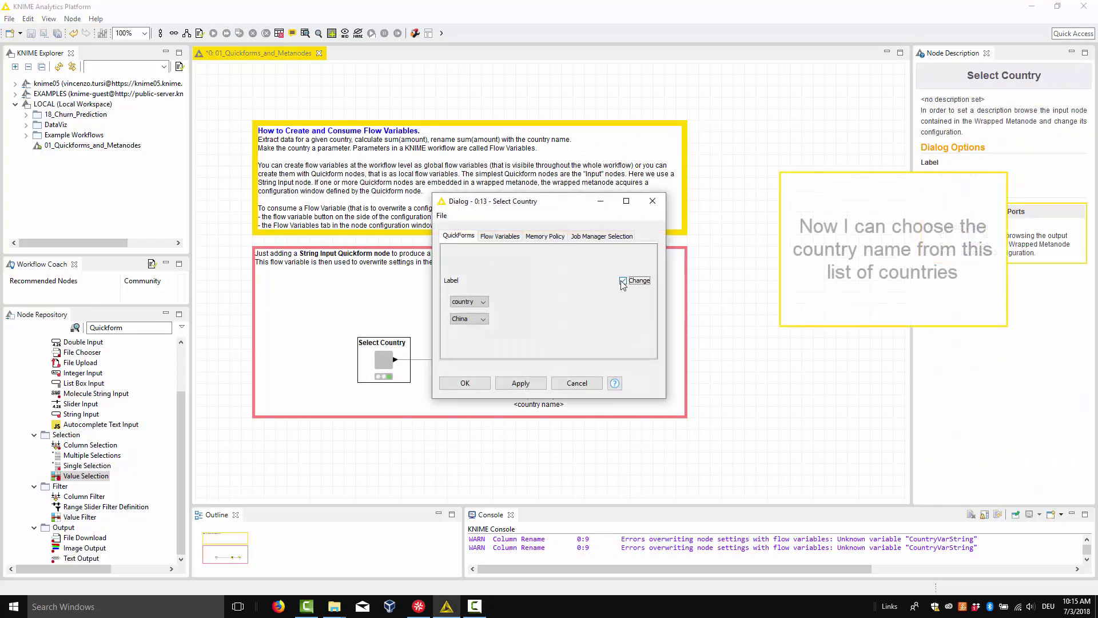
{"action": "left_click", "coordinate": [481, 318]}
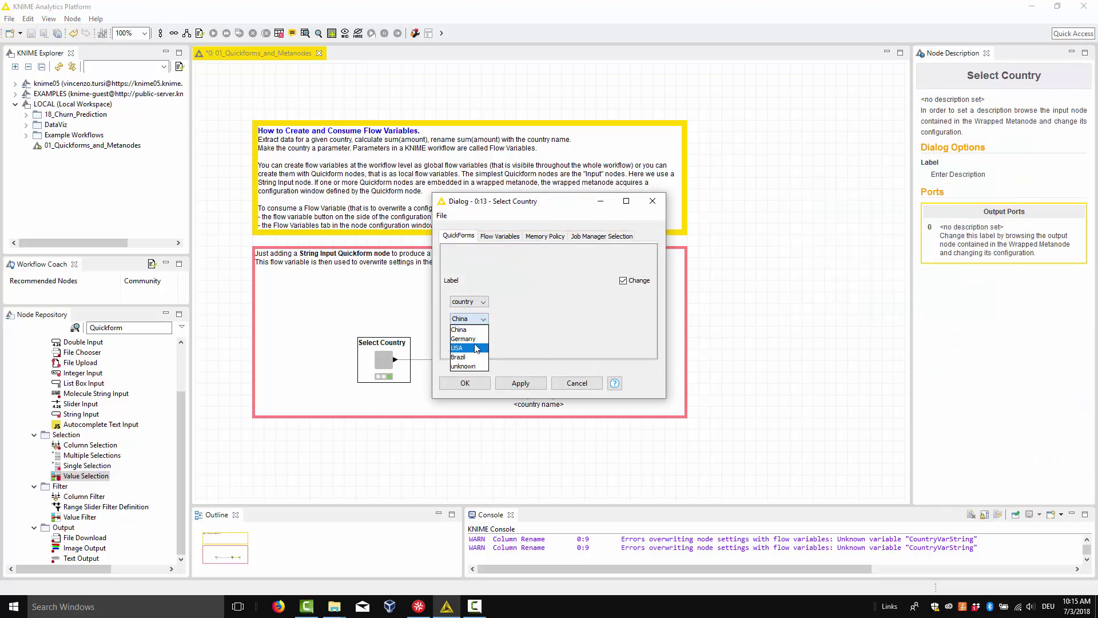
{"action": "left_click", "coordinate": [475, 346]}
{"action": "left_click", "coordinate": [465, 384]}
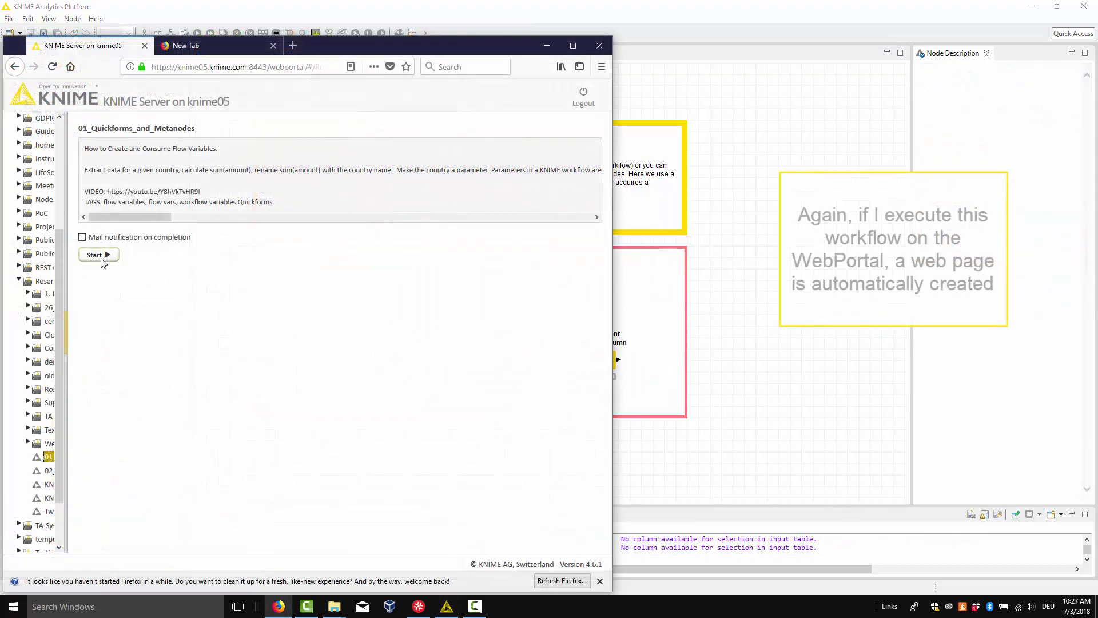
Step: Start the WebPortal run, pick USA from the country dropdown, and submit
{"action": "left_click", "coordinate": [96, 256]}
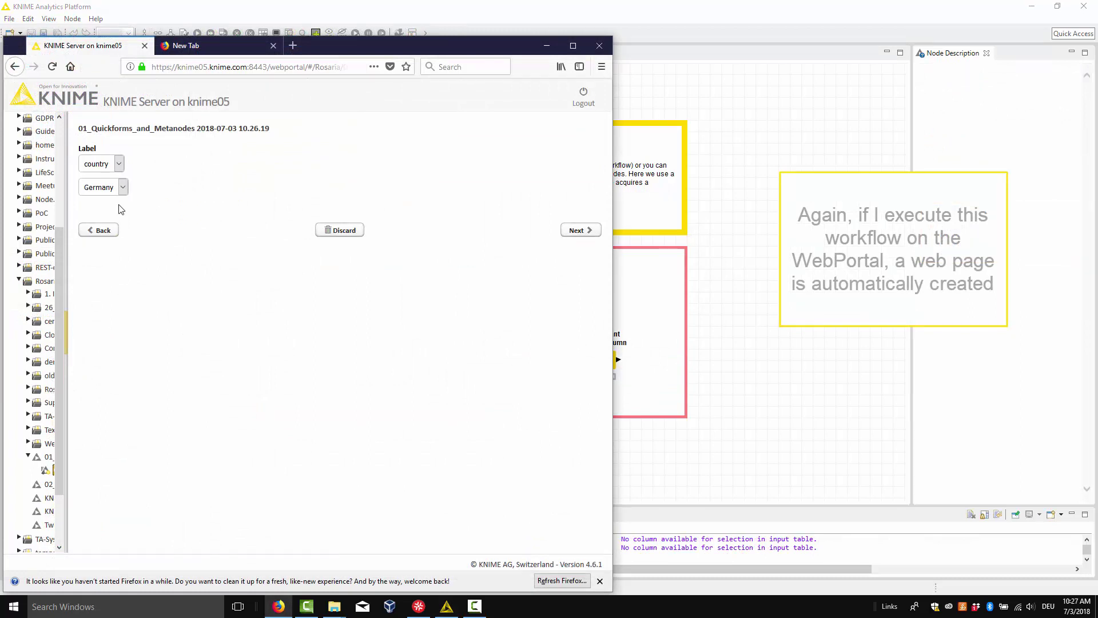
{"action": "left_click", "coordinate": [123, 189]}
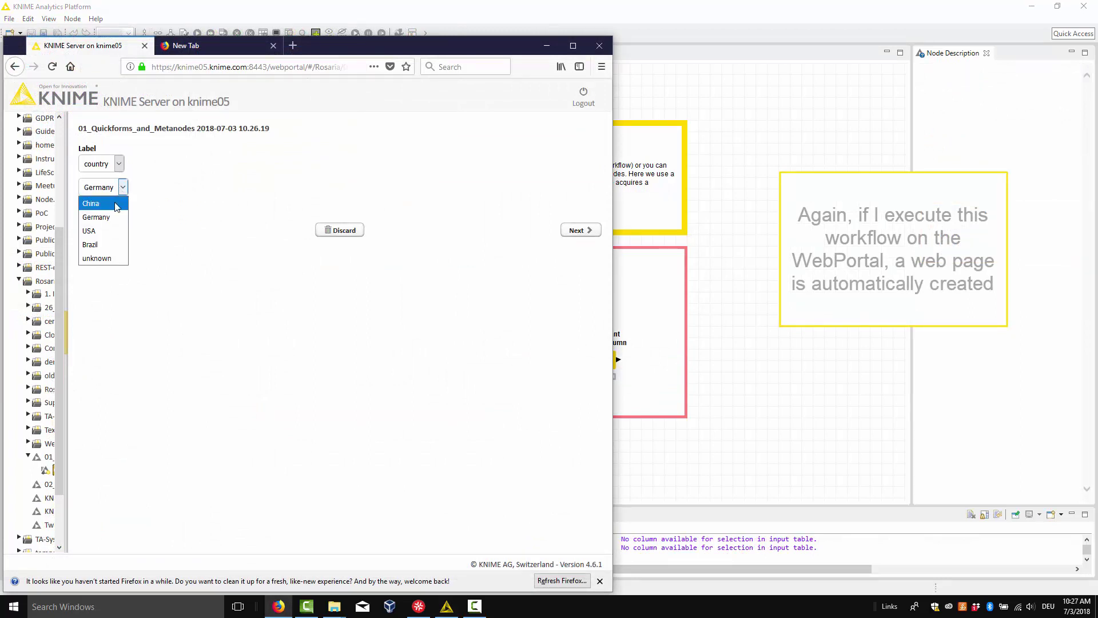
{"action": "left_click", "coordinate": [120, 204]}
{"action": "left_click", "coordinate": [125, 191]}
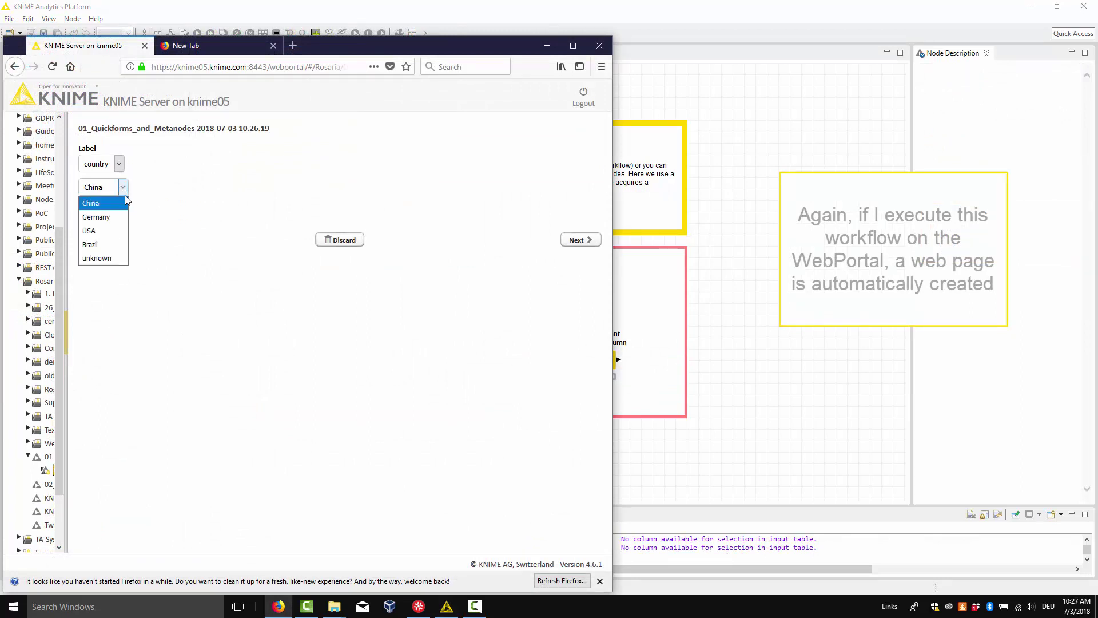
{"action": "left_click", "coordinate": [117, 232]}
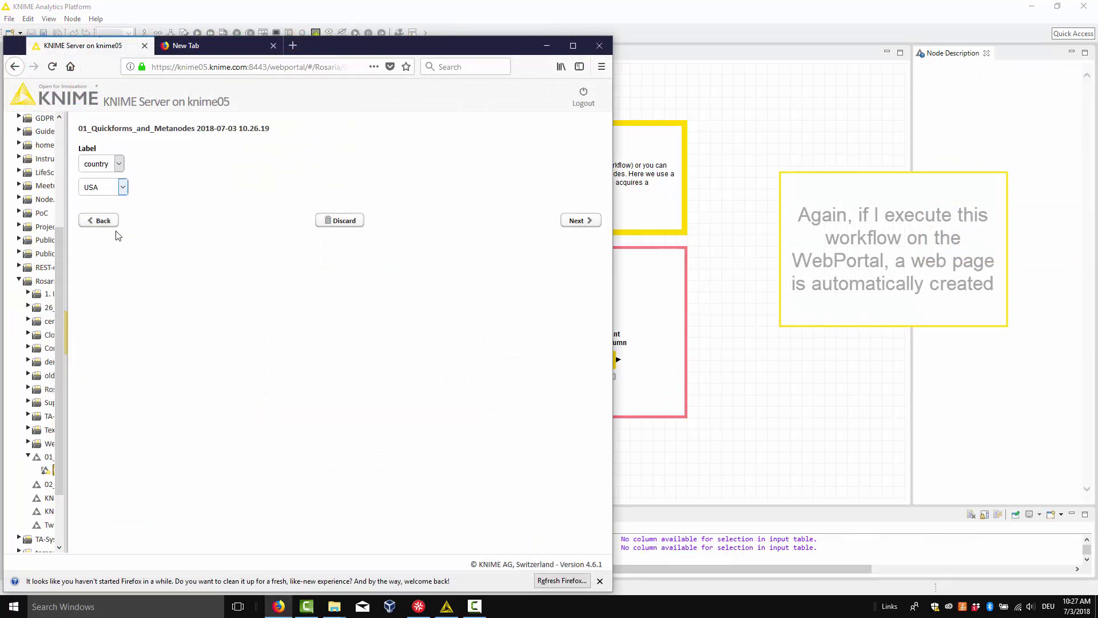
{"action": "left_click", "coordinate": [580, 223]}
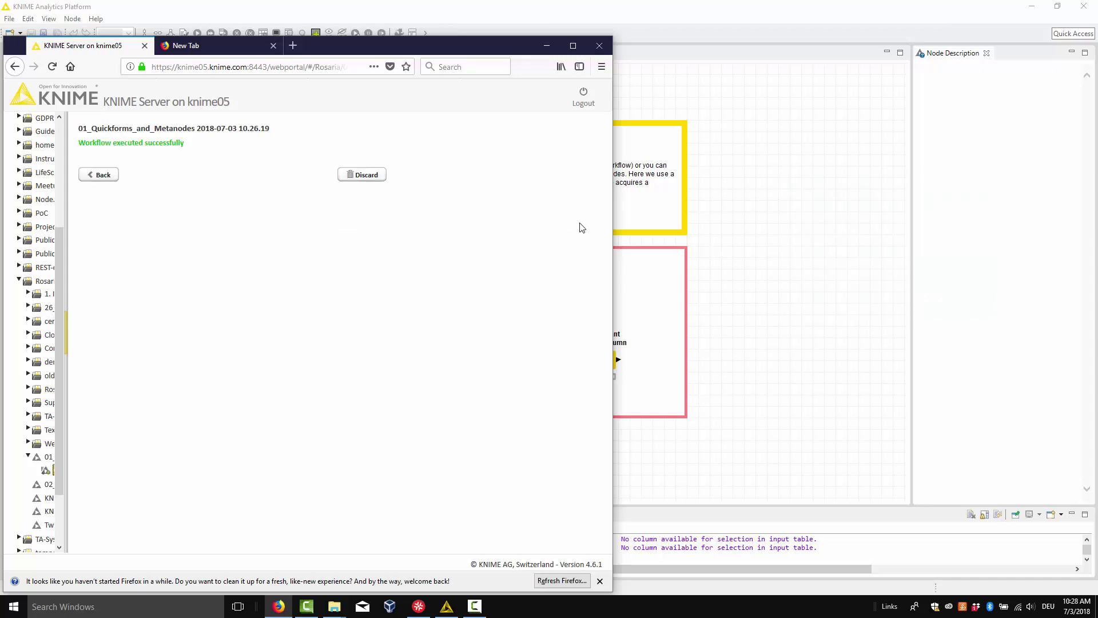